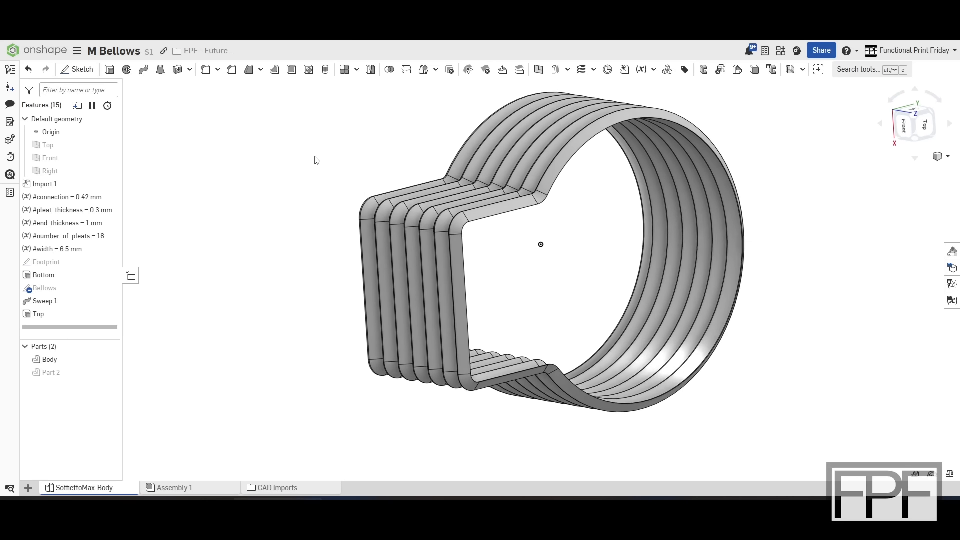
Examine the pleated Body part from several sides, including its flat end face
{"action": "right_click_drag", "start_coordinate": [293, 211], "coordinate": [379, 248]}
{"action": "right_click_drag", "start_coordinate": [715, 181], "coordinate": [494, 189]}
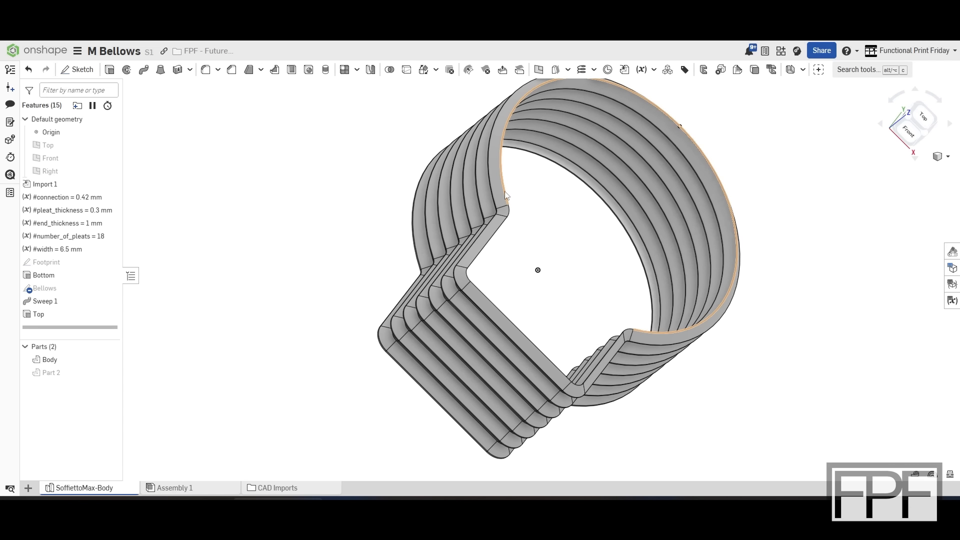
{"action": "right_click_drag", "start_coordinate": [345, 220], "coordinate": [398, 203]}
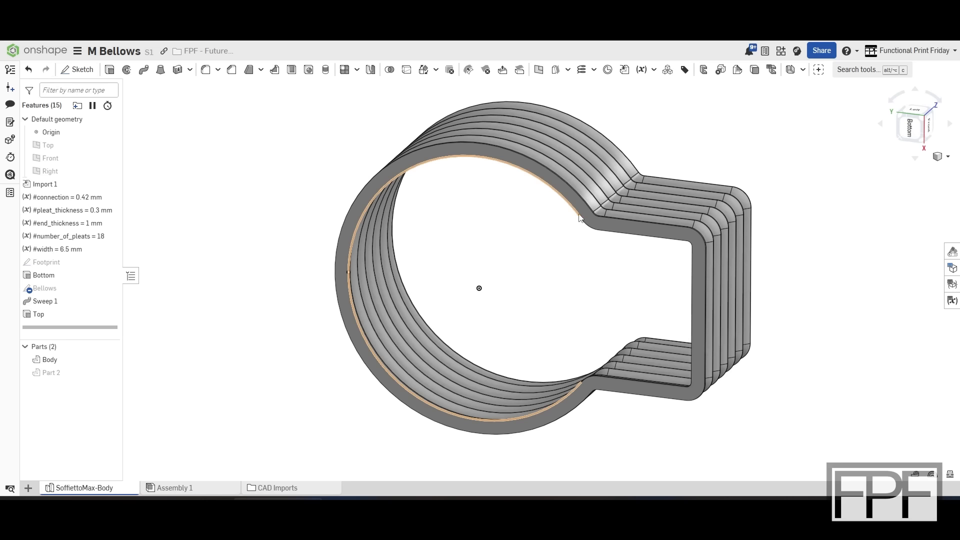
{"action": "left_click", "coordinate": [658, 234]}
{"action": "right_click_drag", "start_coordinate": [745, 313], "coordinate": [742, 306]}
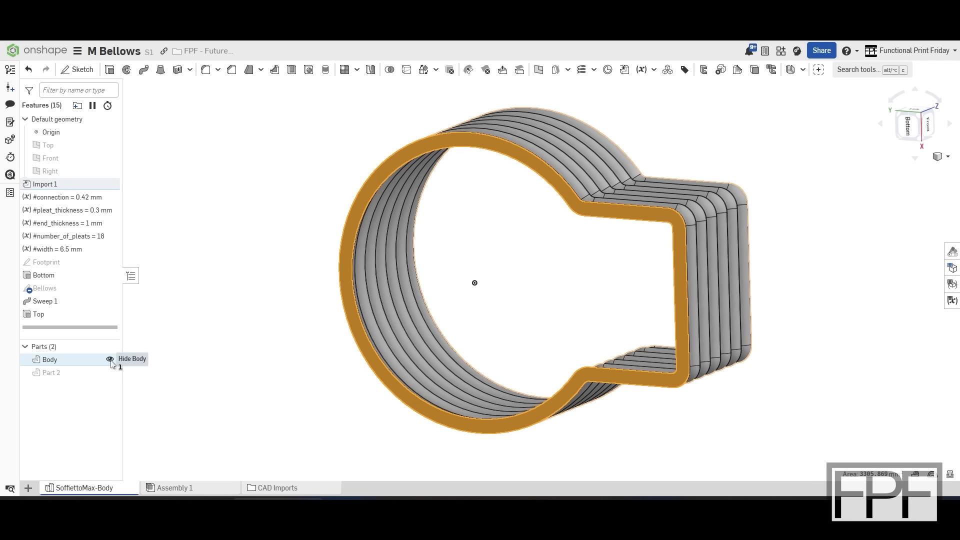
Hide the Body part, show the Footprint sketch and check the ring-shaped region between its two outlines
{"action": "left_click", "coordinate": [110, 360]}
{"action": "left_click", "coordinate": [110, 262]}
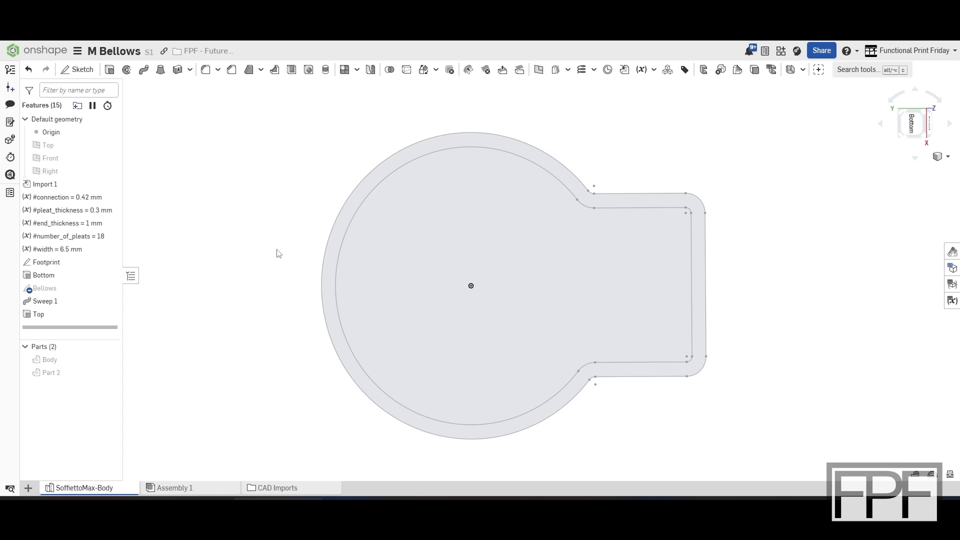
{"action": "middle_click_drag", "start_coordinate": [277, 249], "coordinate": [258, 232]}
{"action": "mouse_move", "coordinate": [259, 232]}
{"action": "right_mouse_down"}
{"action": "mouse_move", "coordinate": [277, 220]}
{"action": "mouse_move", "coordinate": [267, 228]}
{"action": "right_mouse_up"}
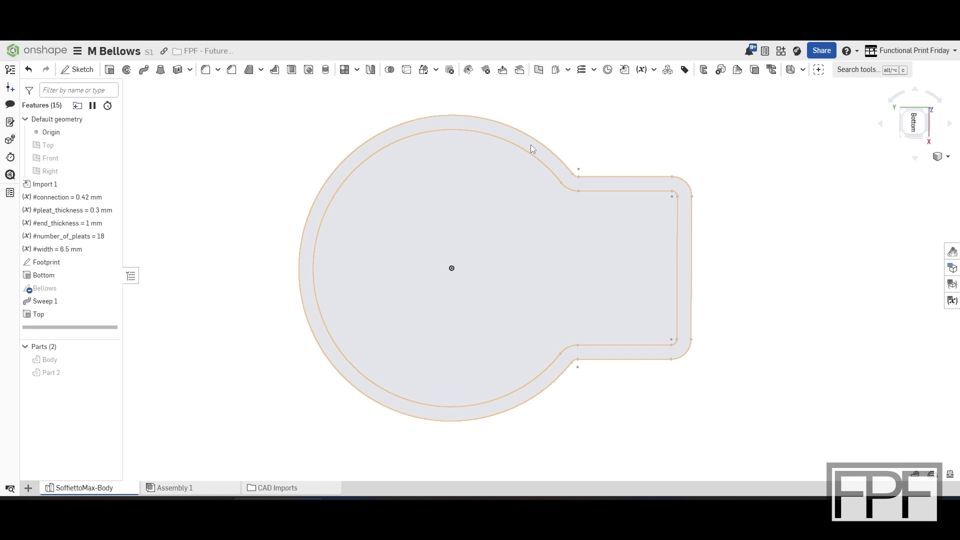
{"action": "left_click", "coordinate": [512, 141]}
{"action": "left_click", "coordinate": [560, 163]}
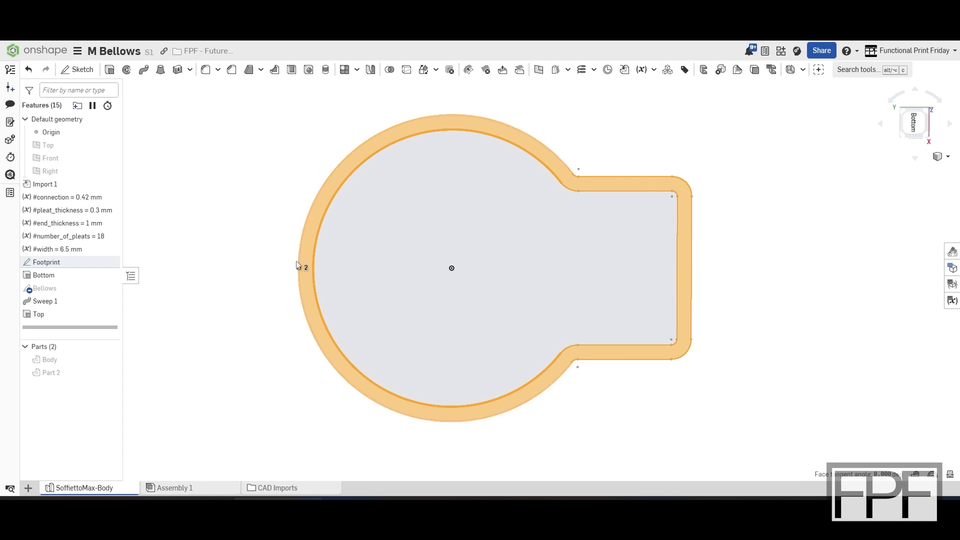
{"action": "left_click", "coordinate": [585, 122]}
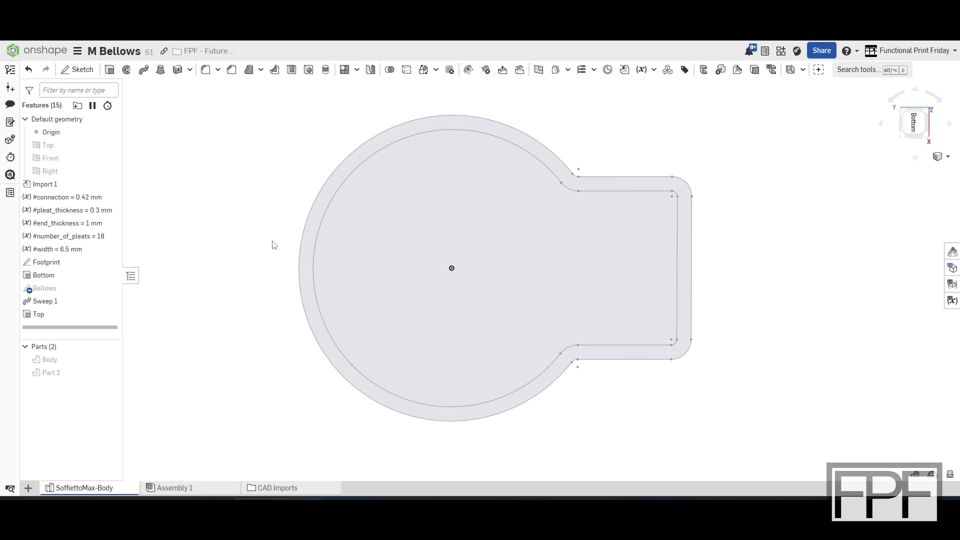
Show the Bellows sketch and examine its whole zigzag pleat profile from the front
{"action": "left_click", "coordinate": [109, 288]}
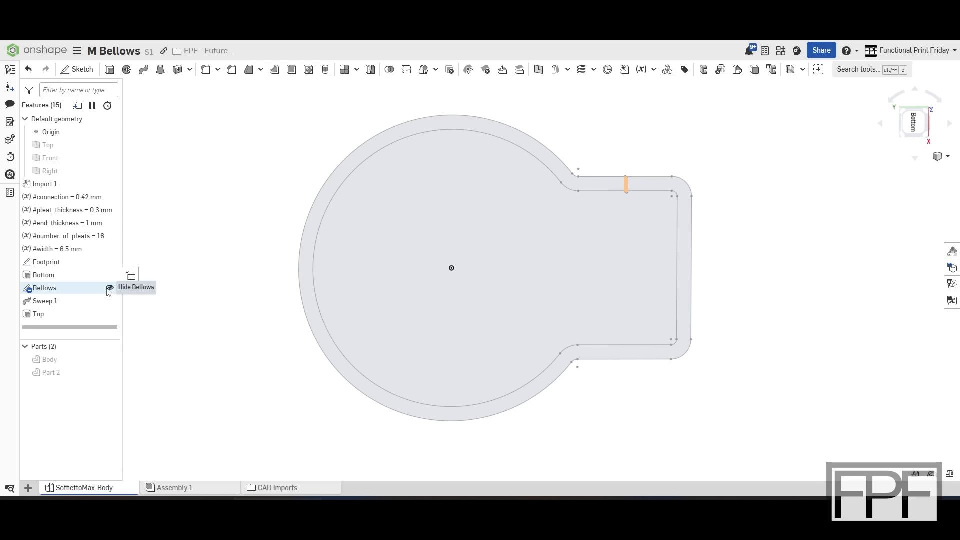
{"action": "left_click", "coordinate": [110, 289]}
{"action": "right_click_drag", "start_coordinate": [213, 215], "coordinate": [185, 235]}
{"action": "right_click_drag", "start_coordinate": [677, 266], "coordinate": [531, 256]}
{"action": "scroll", "coordinate": [529, 252], "scroll_direction": "up", "scroll_amount": 5}
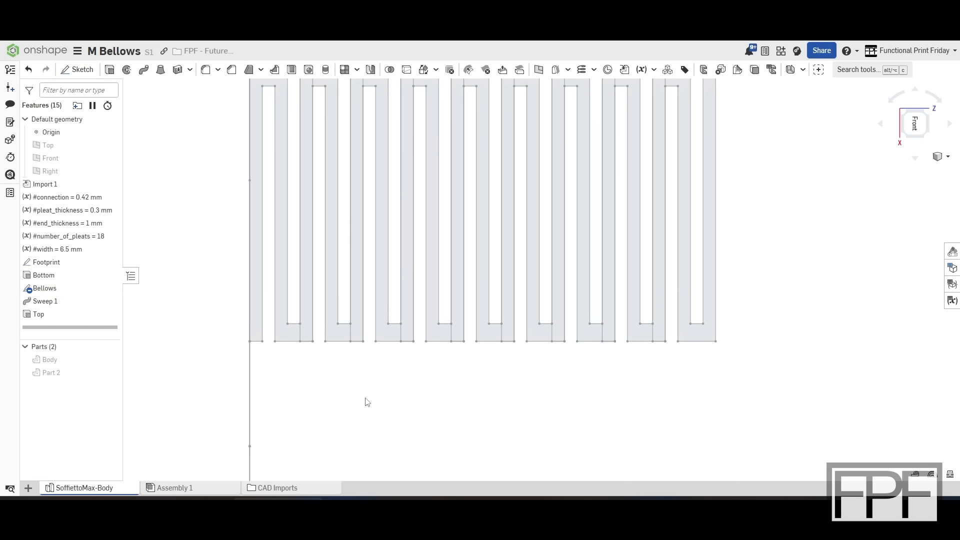
{"action": "middle_click_drag", "start_coordinate": [366, 398], "coordinate": [363, 469]}
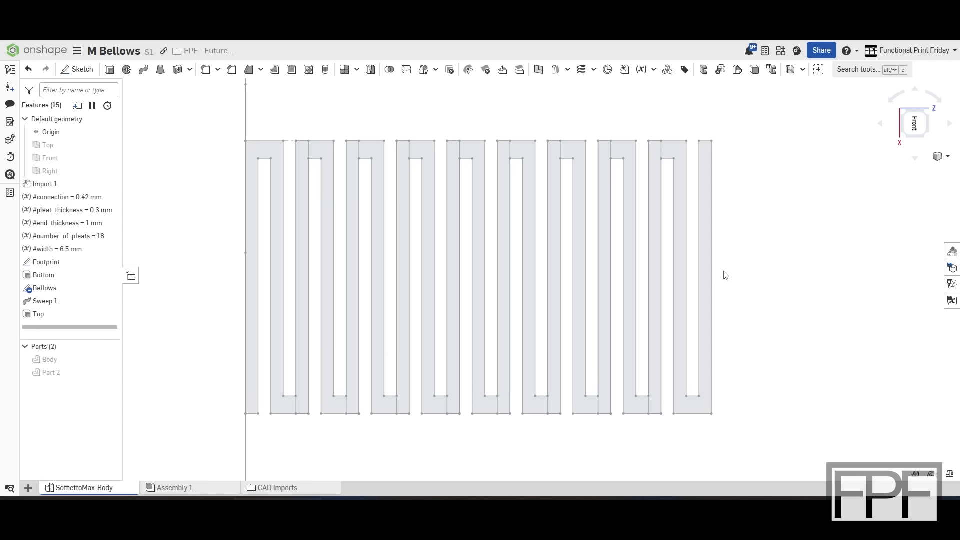
{"action": "scroll", "coordinate": [726, 275], "scroll_direction": "down", "scroll_amount": 5}
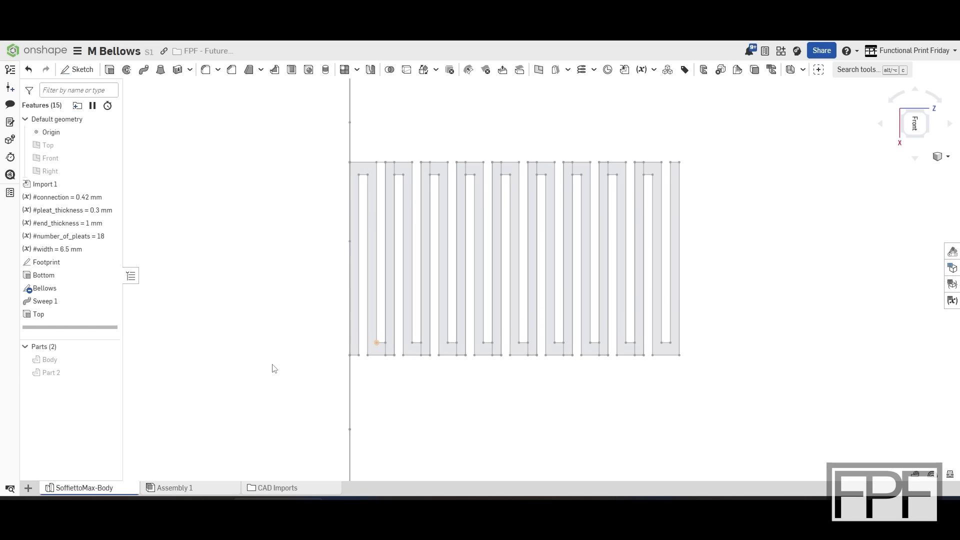
Show Part 2 and view the complete bellows ring at an angle
{"action": "left_click", "coordinate": [113, 372]}
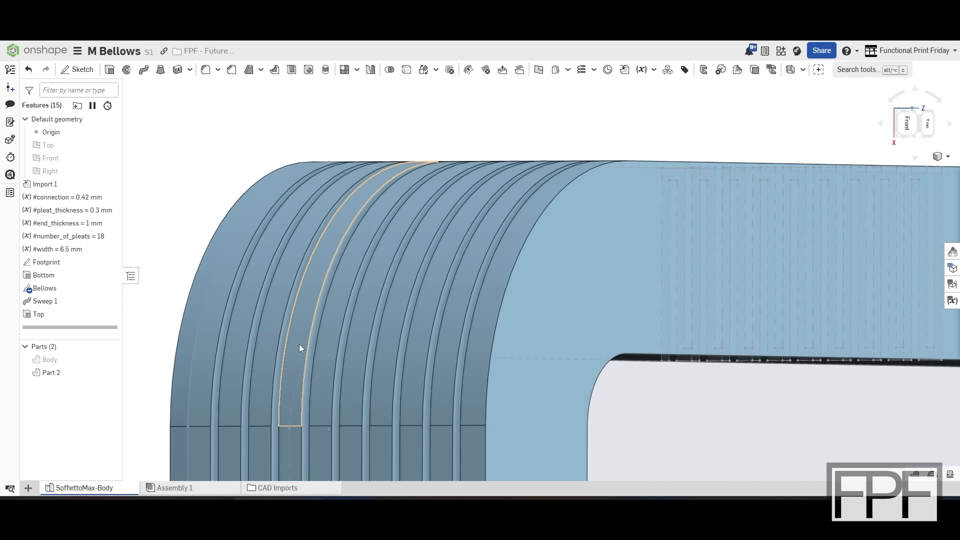
{"action": "scroll", "coordinate": [299, 344], "scroll_direction": "down", "scroll_amount": 8}
{"action": "middle_click_drag", "start_coordinate": [447, 371], "coordinate": [392, 277]}
{"action": "right_click_drag", "start_coordinate": [393, 278], "coordinate": [435, 287]}
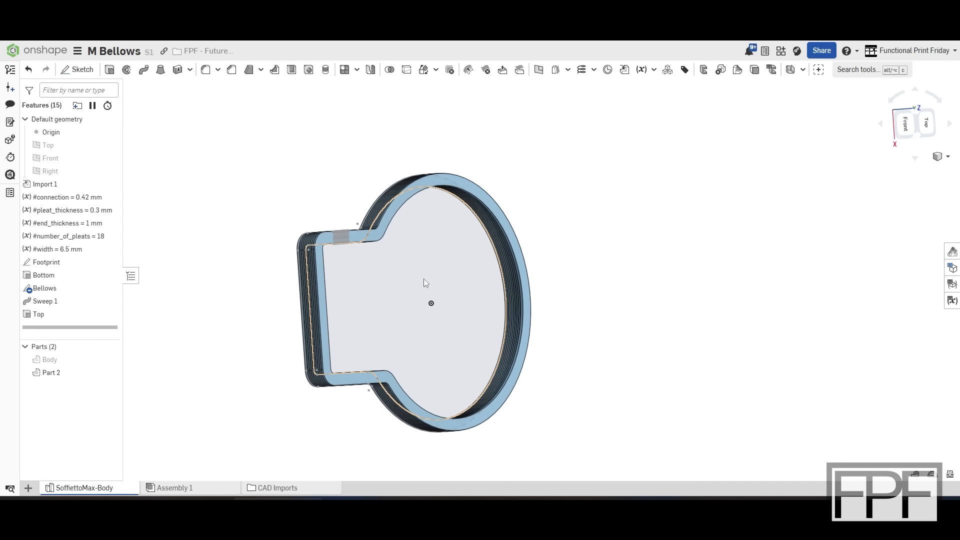
{"action": "right_click_drag", "start_coordinate": [378, 251], "coordinate": [392, 285]}
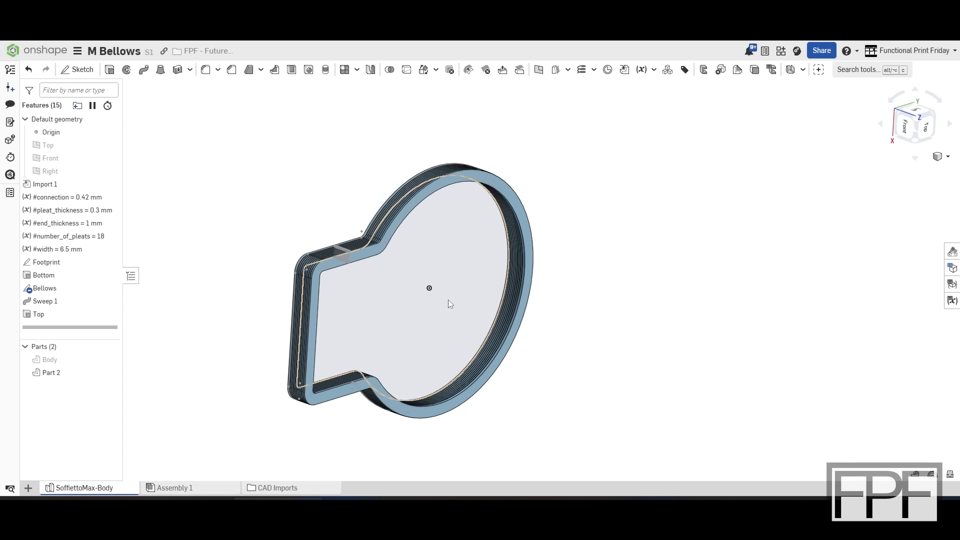
Create a section view through Part 2 with the cutting plane offset to -188.7 mm, exposing the pleats
{"action": "left_click", "coordinate": [942, 156]}
{"action": "left_click", "coordinate": [901, 328]}
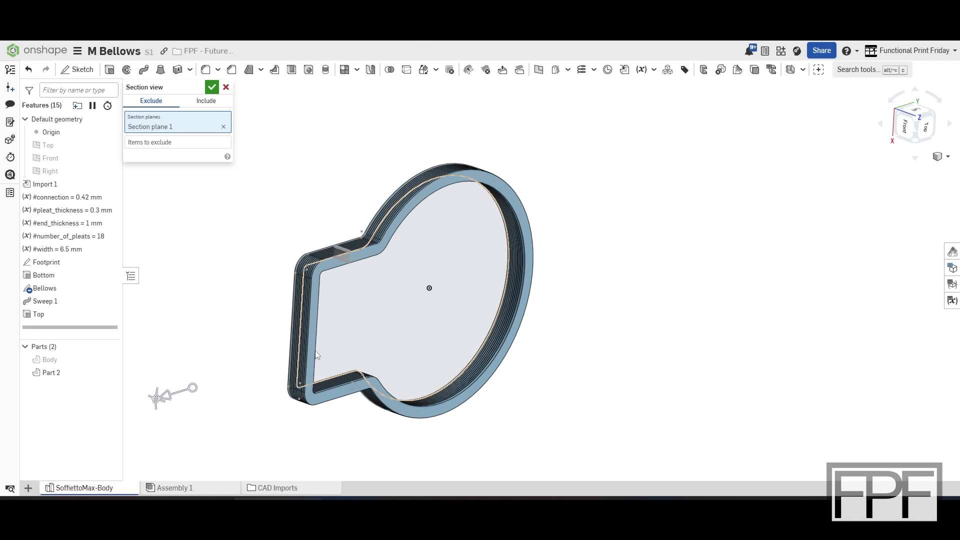
{"action": "scroll", "coordinate": [200, 408], "scroll_direction": "up", "scroll_amount": 2}
{"action": "scroll", "coordinate": [201, 407], "scroll_direction": "down", "scroll_amount": 2}
{"action": "left_click_drag", "start_coordinate": [190, 419], "coordinate": [391, 354]}
{"action": "scroll", "coordinate": [378, 221], "scroll_direction": "up", "scroll_amount": 8}
{"action": "right_click_drag", "start_coordinate": [279, 214], "coordinate": [291, 199]}
Hide the Bellows and Footprint sketches so only the sectioned part is displayed
{"action": "left_click", "coordinate": [110, 289]}
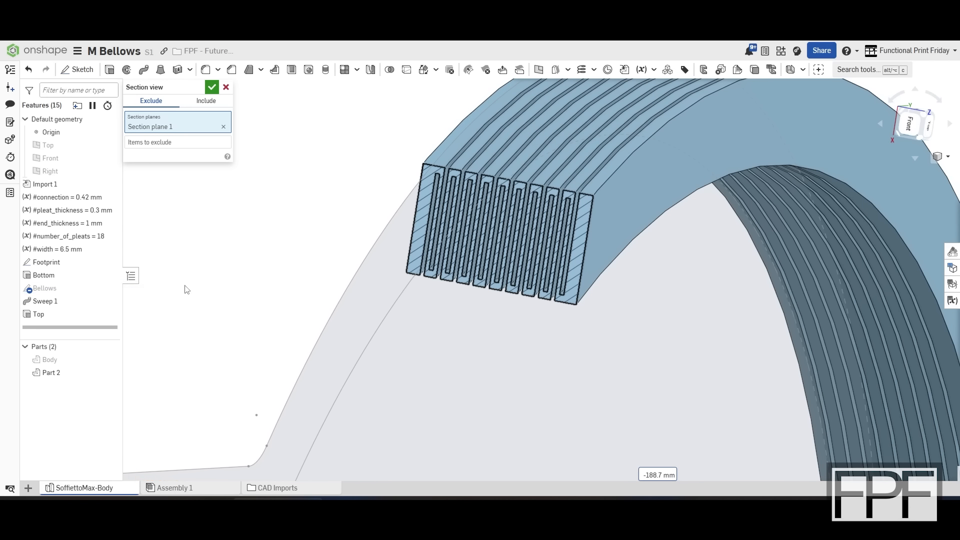
{"action": "left_click", "coordinate": [110, 262]}
{"action": "right_click_drag", "start_coordinate": [212, 280], "coordinate": [163, 300]}
{"action": "scroll", "coordinate": [328, 206], "scroll_direction": "up", "scroll_amount": 3}
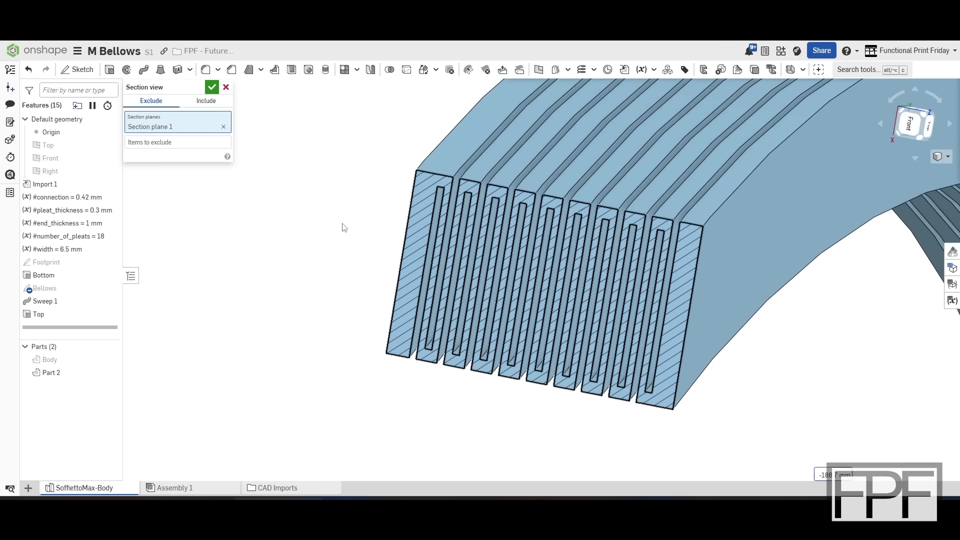
Examine the sectioned bellows, from the cut pleats and thicker end walls to the surrounding ring
{"action": "middle_click_drag", "start_coordinate": [342, 225], "coordinate": [227, 231]}
{"action": "mouse_move", "coordinate": [229, 235]}
{"action": "right_mouse_down"}
{"action": "mouse_move", "coordinate": [246, 228]}
{"action": "mouse_move", "coordinate": [237, 230]}
{"action": "right_mouse_up"}
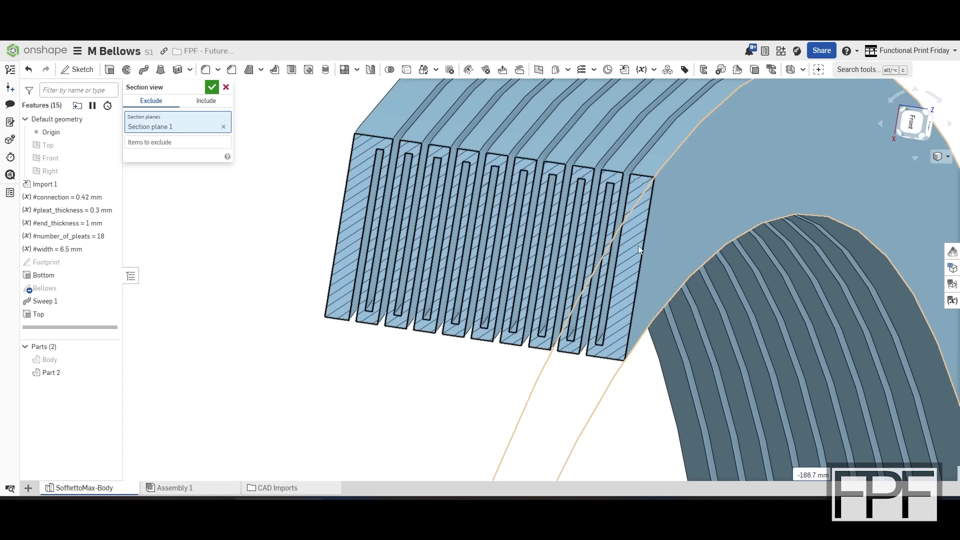
{"action": "middle_click_drag", "start_coordinate": [406, 375], "coordinate": [329, 375]}
{"action": "mouse_move", "coordinate": [329, 376]}
{"action": "right_mouse_down"}
{"action": "mouse_move", "coordinate": [338, 378]}
{"action": "mouse_move", "coordinate": [328, 375]}
{"action": "right_mouse_up"}
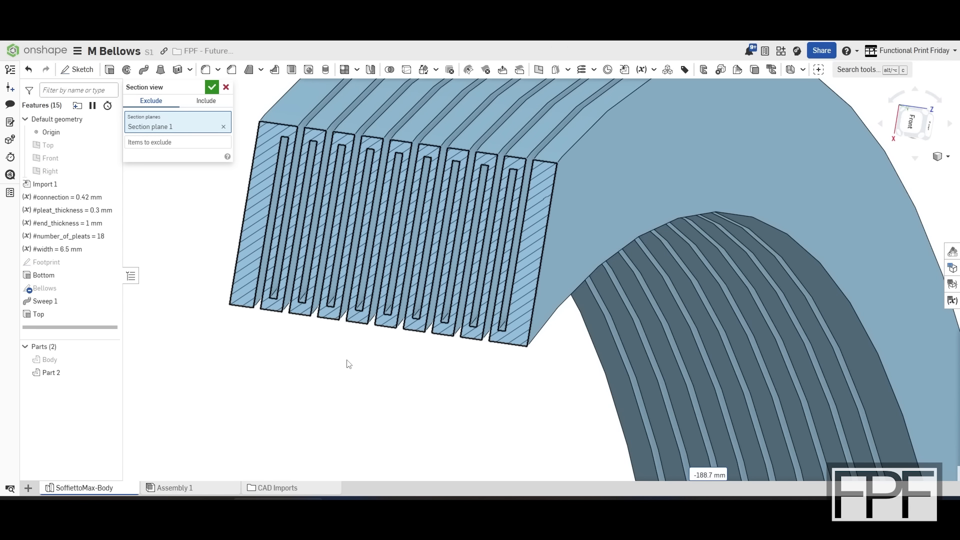
{"action": "scroll", "coordinate": [402, 311], "scroll_direction": "down", "scroll_amount": 5}
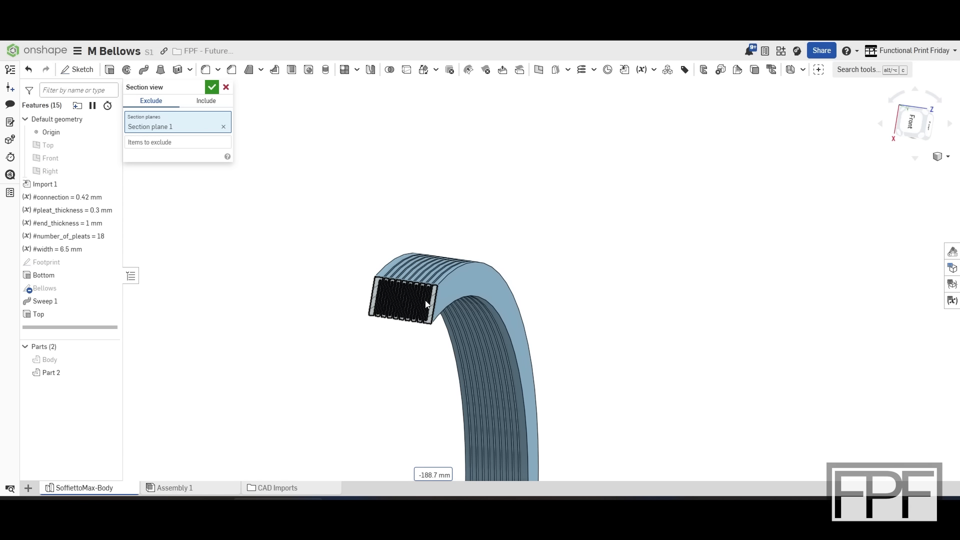
{"action": "scroll", "coordinate": [426, 301], "scroll_direction": "up", "scroll_amount": 5}
{"action": "mouse_move", "coordinate": [426, 301]}
{"action": "right_mouse_down"}
{"action": "mouse_move", "coordinate": [447, 290]}
{"action": "mouse_move", "coordinate": [419, 300]}
{"action": "right_mouse_up"}
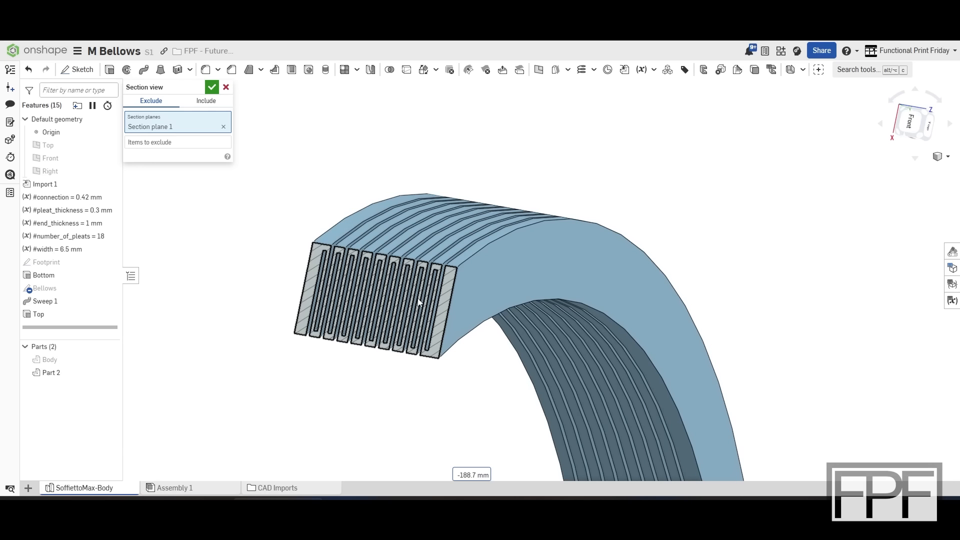
{"action": "scroll", "coordinate": [430, 301], "scroll_direction": "down", "scroll_amount": 2}
{"action": "middle_click_drag", "start_coordinate": [453, 298], "coordinate": [479, 191]}
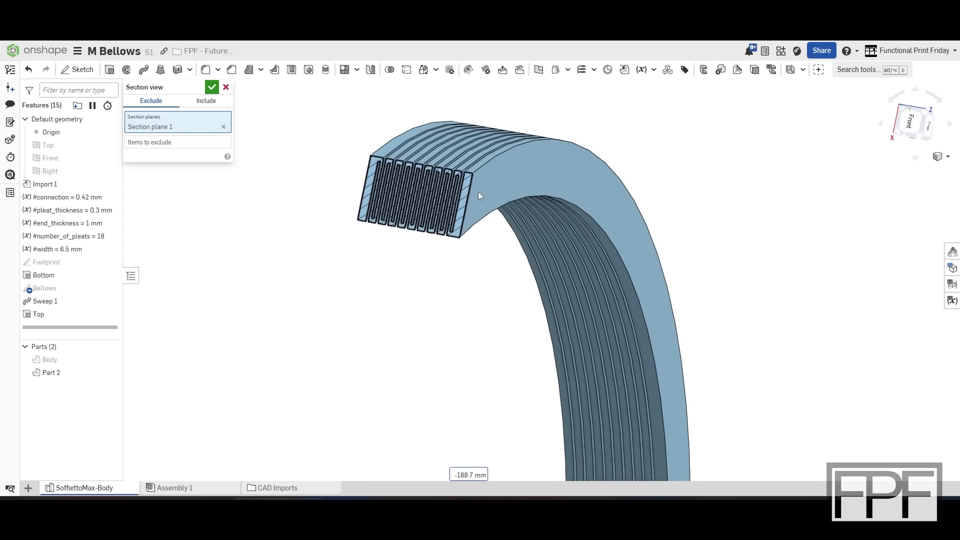
{"action": "right_click_drag", "start_coordinate": [478, 191], "coordinate": [475, 196]}
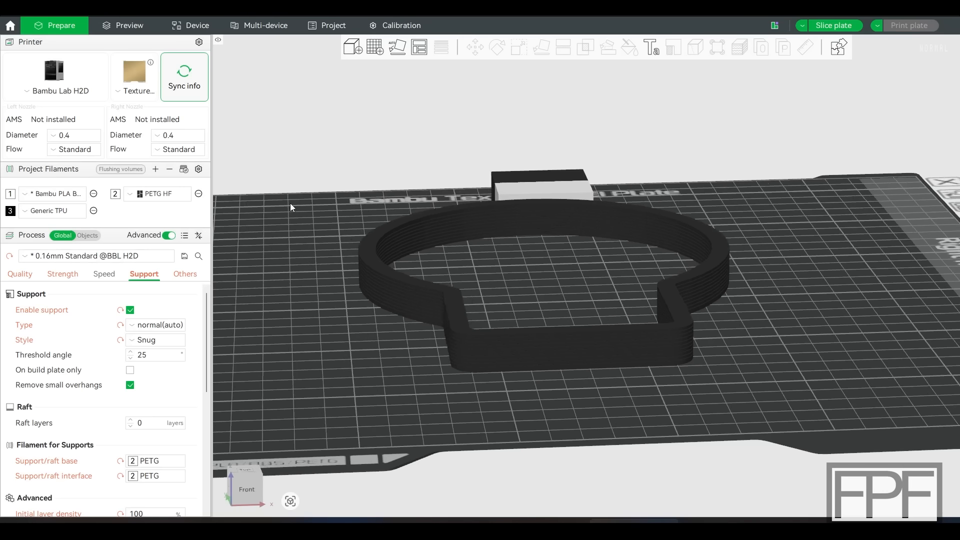
Switch to Bambu Studio and review the bellows on the plate and its support settings, from support filament to object distances
{"action": "left_click_drag", "start_coordinate": [291, 203], "coordinate": [290, 217]}
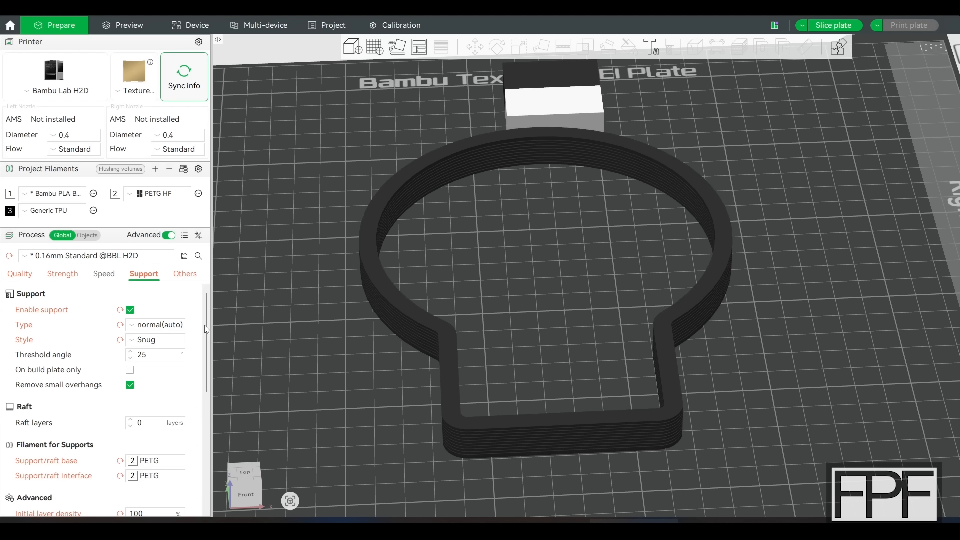
{"action": "left_click_drag", "start_coordinate": [206, 326], "coordinate": [207, 361]}
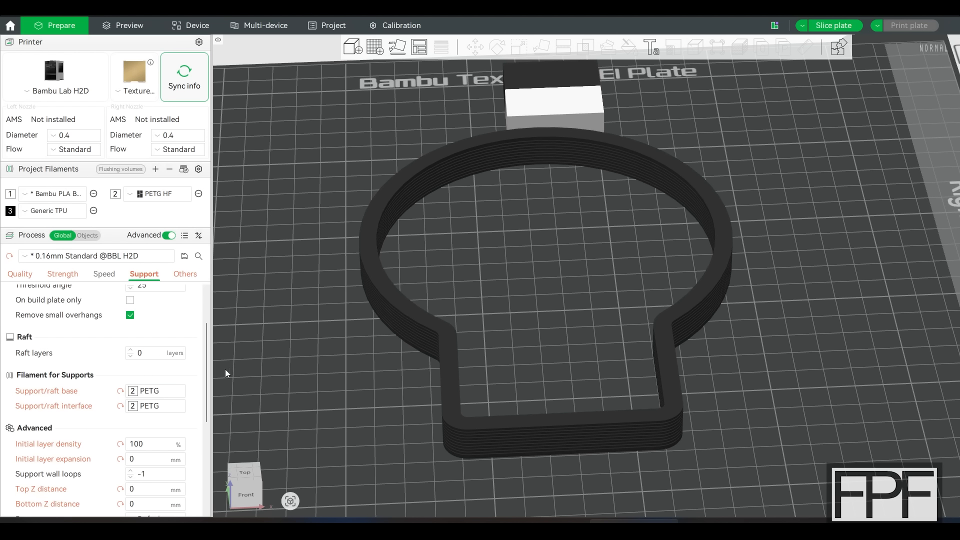
{"action": "mouse_move", "coordinate": [363, 353]}
{"action": "left_mouse_down"}
{"action": "mouse_move", "coordinate": [383, 334]}
{"action": "mouse_move", "coordinate": [358, 350]}
{"action": "left_mouse_up"}
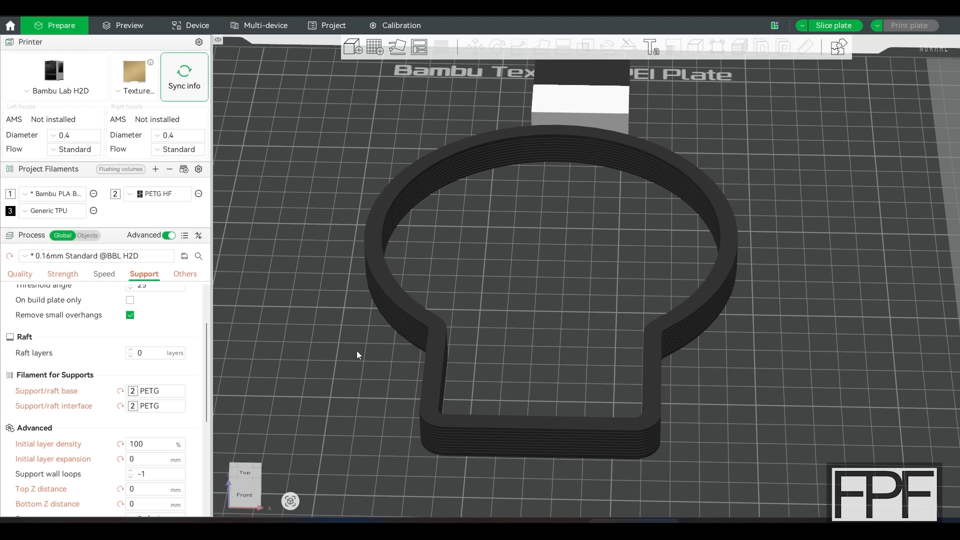
{"action": "mouse_move", "coordinate": [358, 352]}
{"action": "left_mouse_down"}
{"action": "mouse_move", "coordinate": [370, 346]}
{"action": "mouse_move", "coordinate": [361, 351]}
{"action": "left_mouse_up"}
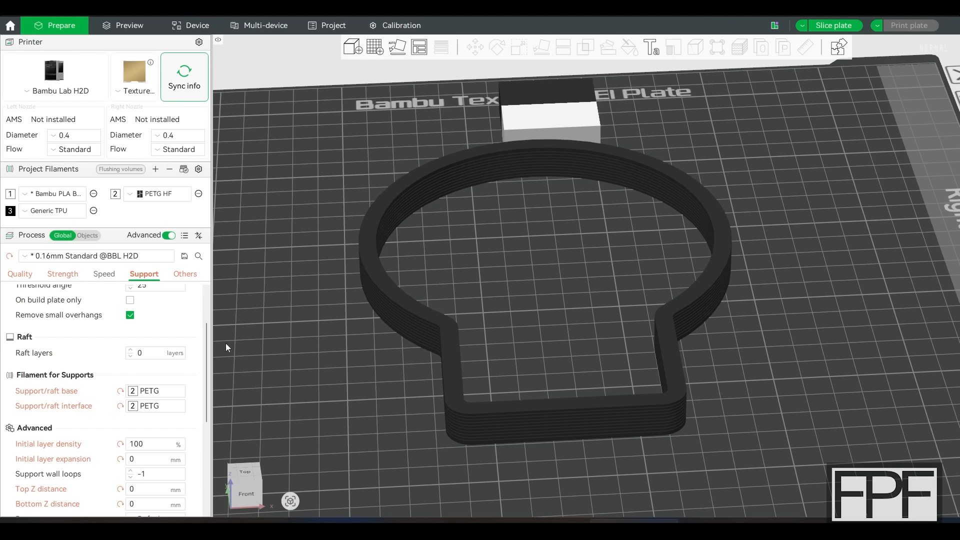
{"action": "scroll", "coordinate": [204, 345], "scroll_direction": "down", "scroll_amount": 4}
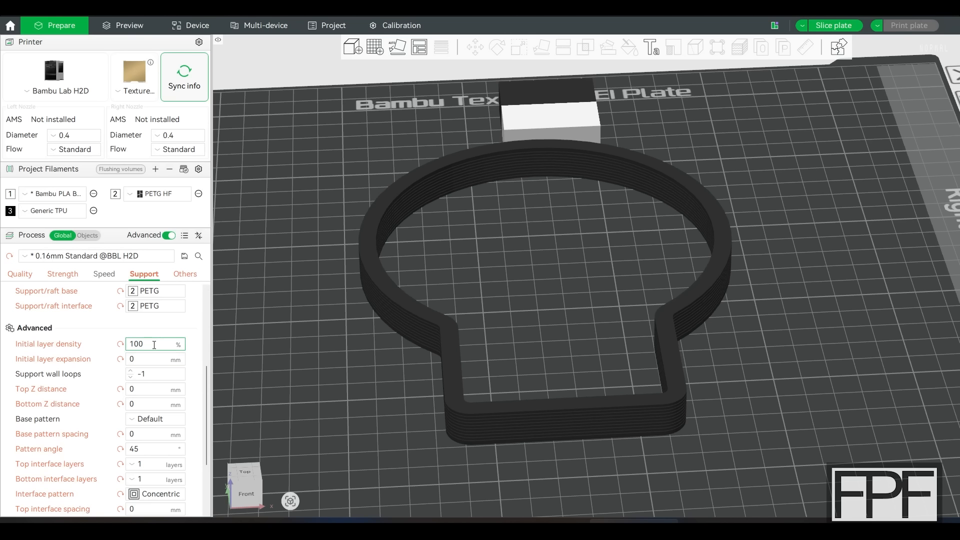
{"action": "scroll", "coordinate": [207, 409], "scroll_direction": "down", "scroll_amount": 1}
{"action": "mouse_move", "coordinate": [206, 405]}
{"action": "left_mouse_down"}
{"action": "mouse_move", "coordinate": [203, 422]}
{"action": "mouse_move", "coordinate": [207, 393]}
{"action": "left_mouse_up"}
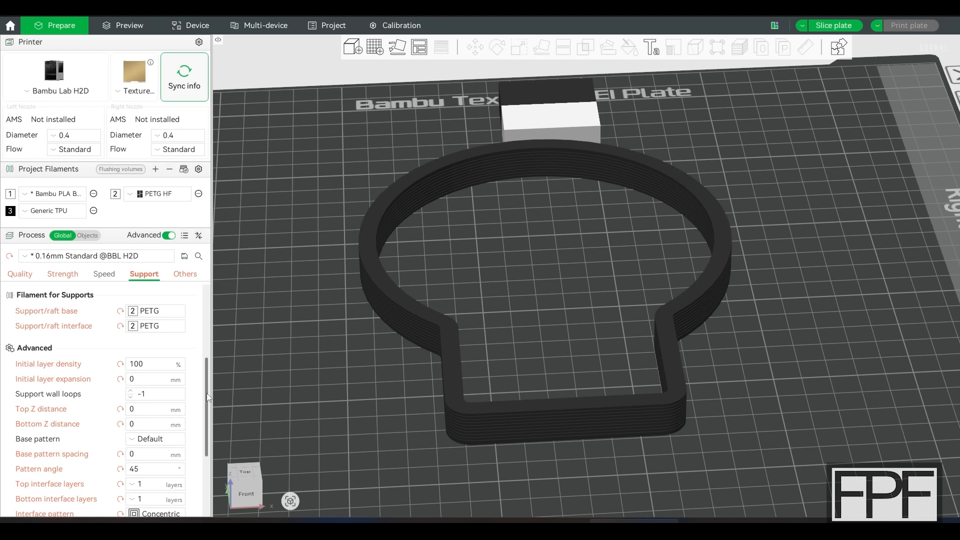
{"action": "scroll", "coordinate": [206, 391], "scroll_direction": "up", "scroll_amount": 2}
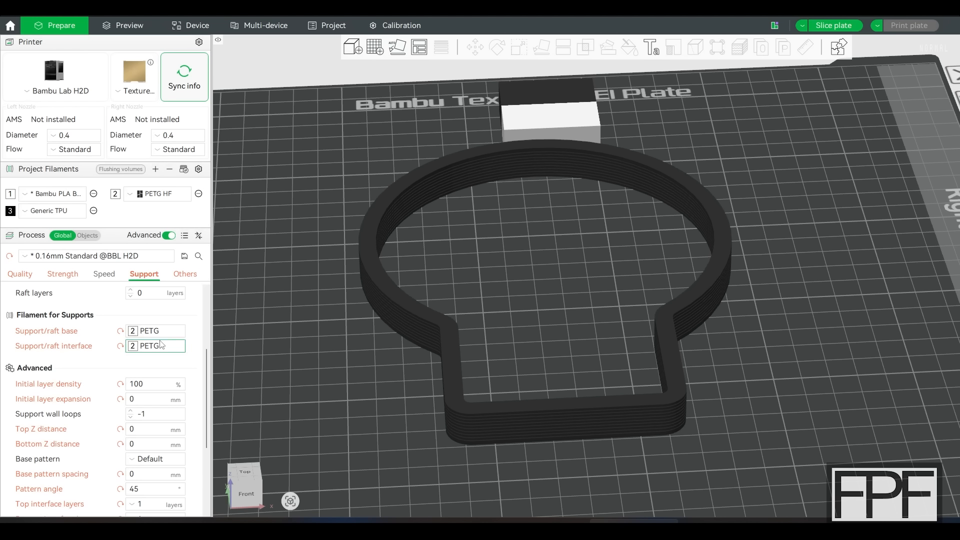
{"action": "scroll", "coordinate": [207, 366], "scroll_direction": "down", "scroll_amount": 1}
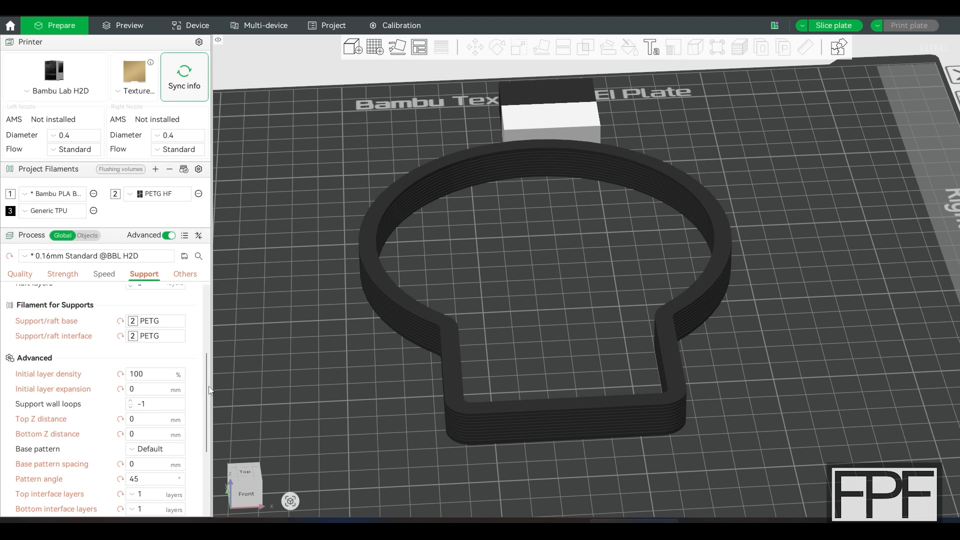
{"action": "left_click_drag", "start_coordinate": [208, 391], "coordinate": [207, 411]}
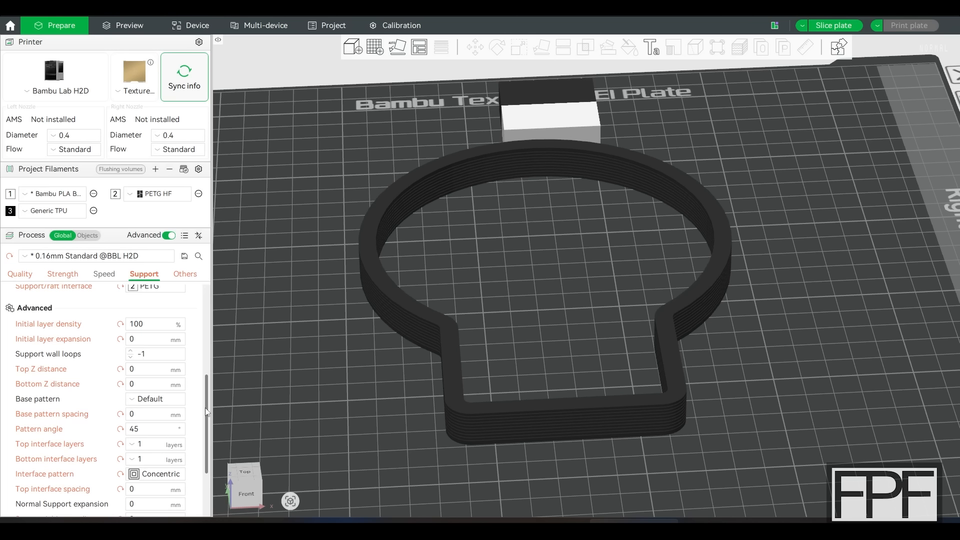
{"action": "scroll", "coordinate": [50, 502], "scroll_direction": "down", "scroll_amount": 4}
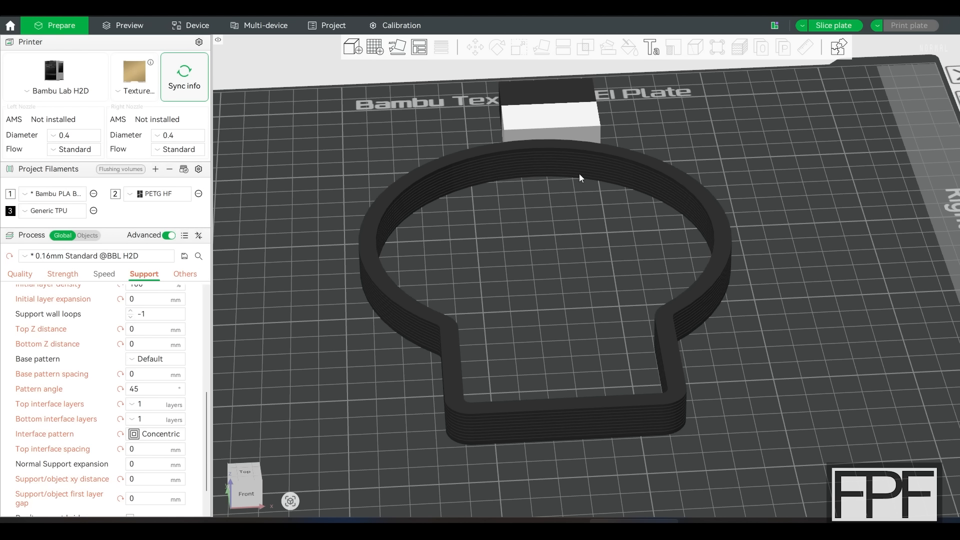
Slice the plate and lower the preview to layer 75 to inspect the supports between the pleats
{"action": "left_click", "coordinate": [832, 26]}
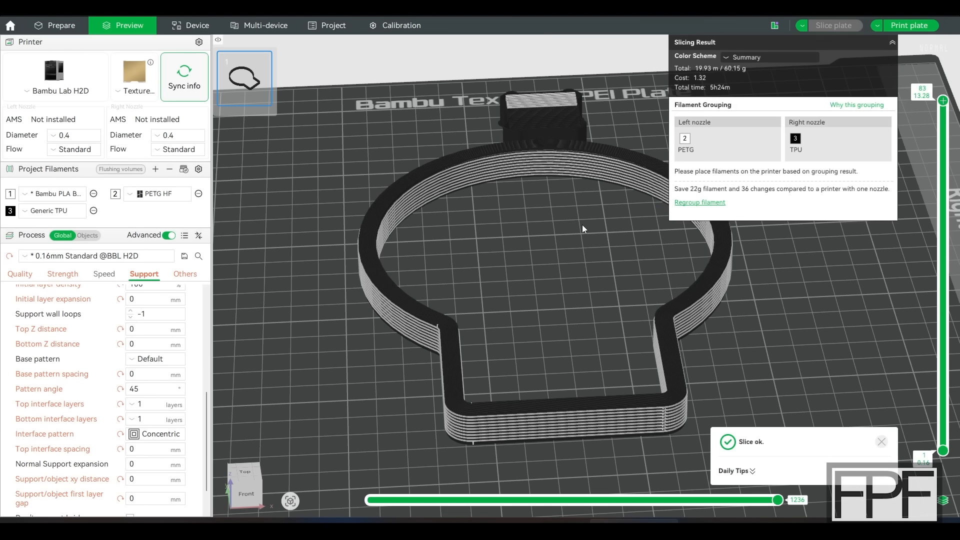
{"action": "scroll", "coordinate": [583, 242], "scroll_direction": "up", "scroll_amount": 5}
{"action": "left_click_drag", "start_coordinate": [947, 105], "coordinate": [946, 134]}
{"action": "left_click_drag", "start_coordinate": [377, 295], "coordinate": [379, 281]}
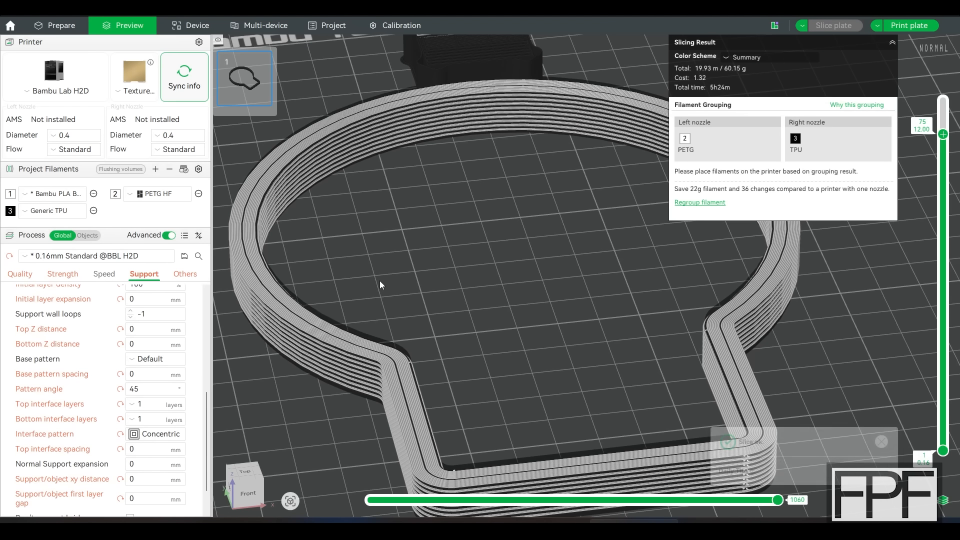
Inspect the supports around the neck of the bellows and lower the sliced preview to layer 69
{"action": "right_click_drag", "start_coordinate": [380, 280], "coordinate": [354, 233]}
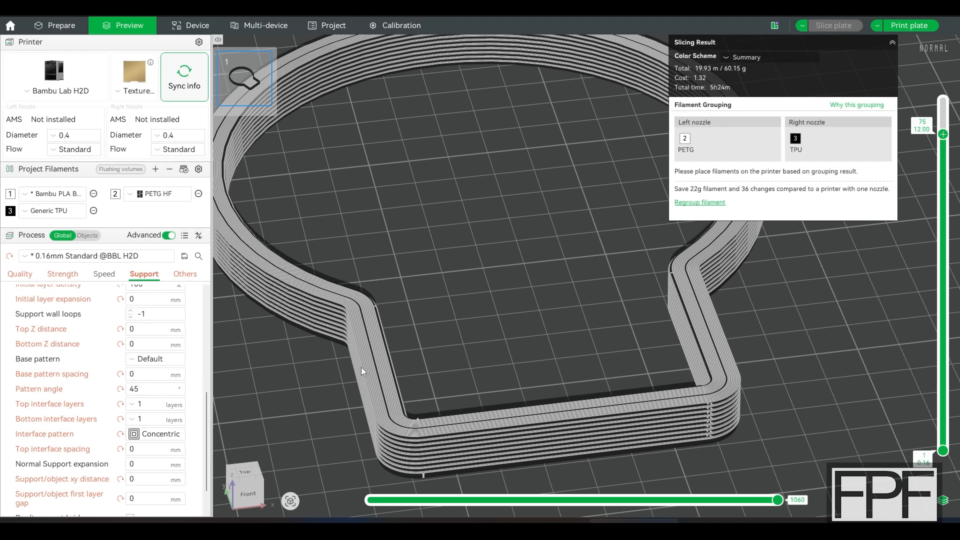
{"action": "scroll", "coordinate": [481, 342], "scroll_direction": "up", "scroll_amount": 4}
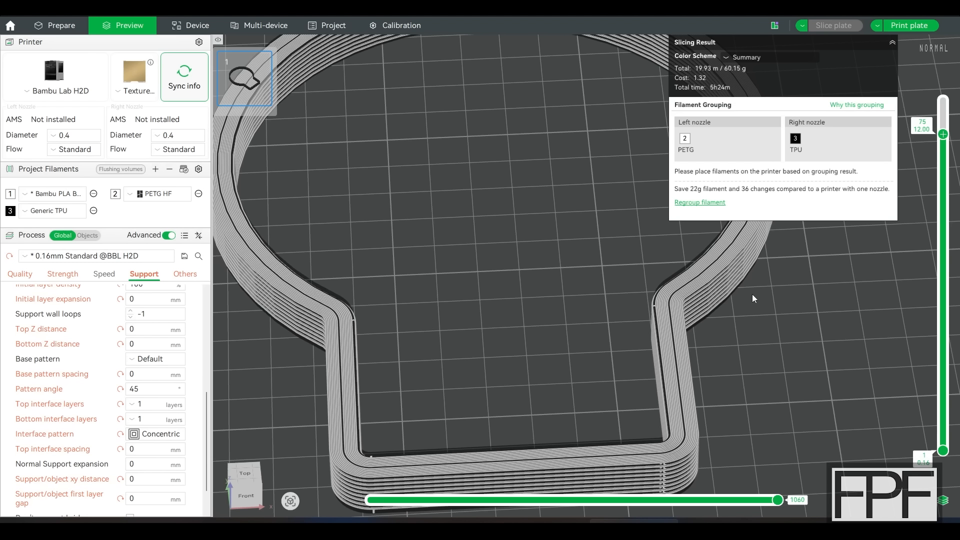
{"action": "left_click_drag", "start_coordinate": [945, 133], "coordinate": [947, 178]}
{"action": "scroll", "coordinate": [946, 175], "scroll_direction": "up", "scroll_amount": 1}
{"action": "middle_click_drag", "start_coordinate": [495, 320], "coordinate": [548, 208]}
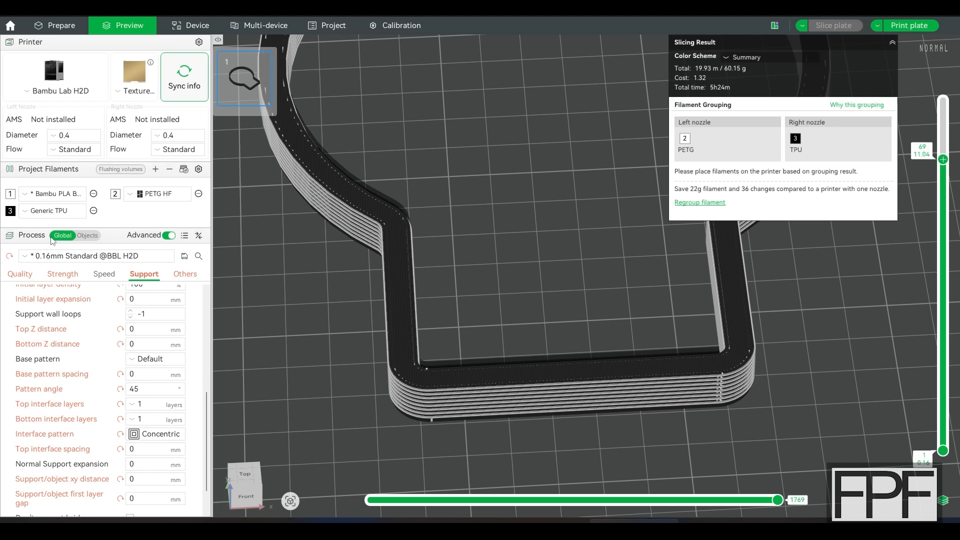
Review the process quality settings and the strength settings for wall loops, shells and surface patterns
{"action": "left_click", "coordinate": [20, 275]}
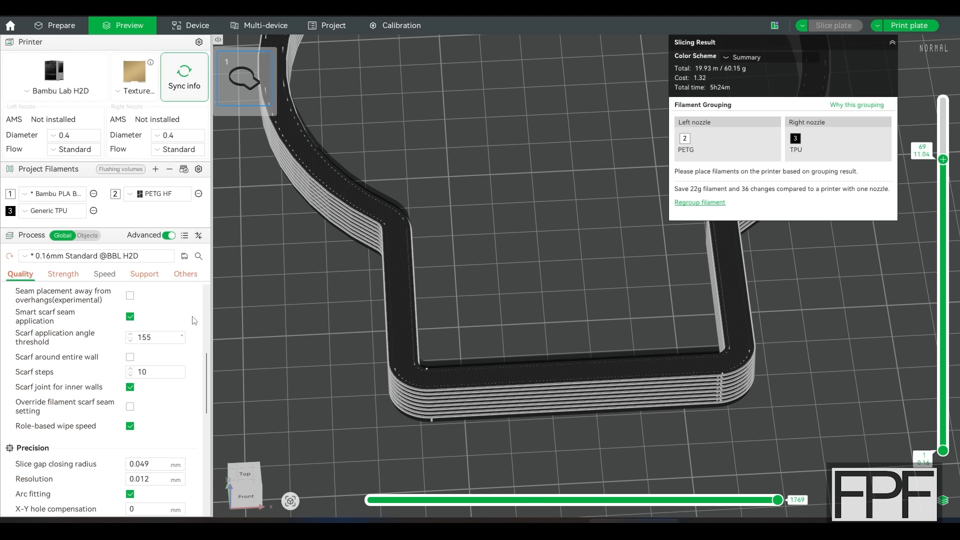
{"action": "left_click_drag", "start_coordinate": [209, 396], "coordinate": [208, 325]}
{"action": "left_click", "coordinate": [63, 274]}
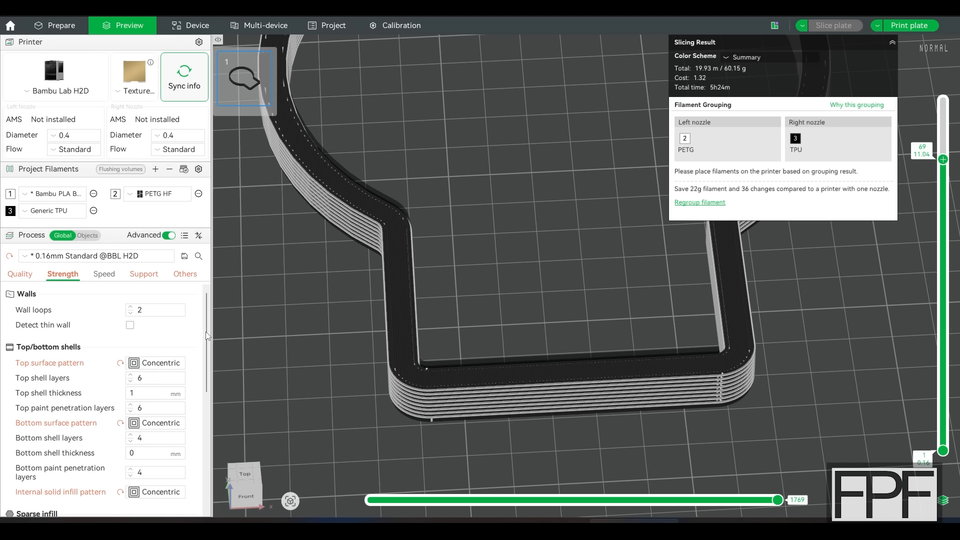
{"action": "scroll", "coordinate": [207, 337], "scroll_direction": "down", "scroll_amount": 1}
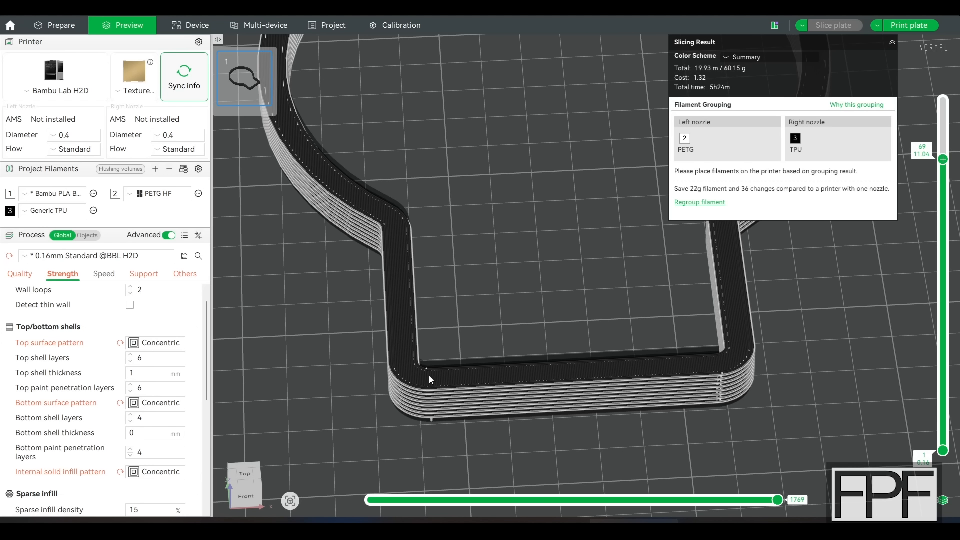
Compare layers 69 and 70 of the sliced bellows by stepping the preview between them
{"action": "scroll", "coordinate": [946, 164], "scroll_direction": "up", "scroll_amount": 1}
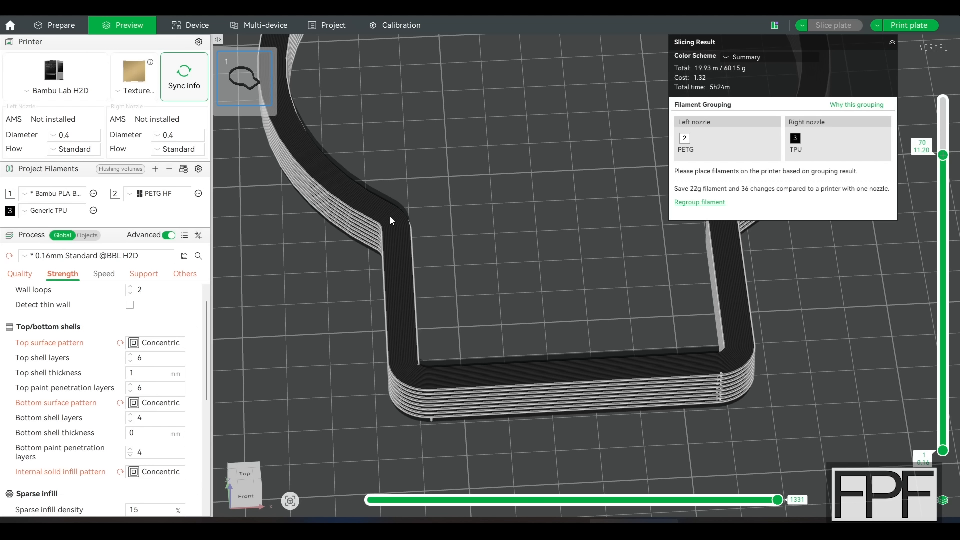
{"action": "scroll", "coordinate": [935, 166], "scroll_direction": "up", "scroll_amount": 1}
{"action": "scroll", "coordinate": [936, 166], "scroll_direction": "down", "scroll_amount": 2}
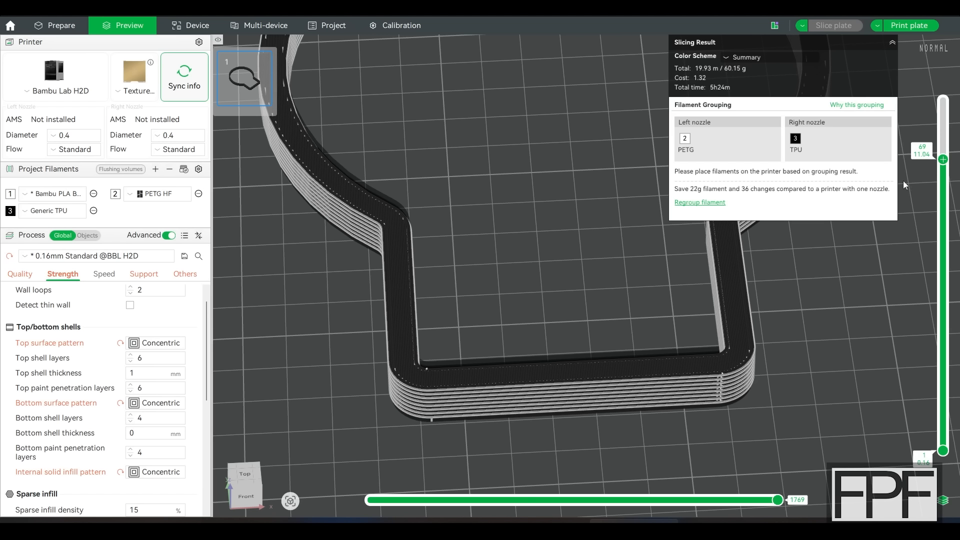
{"action": "scroll", "coordinate": [942, 165], "scroll_direction": "up", "scroll_amount": 1}
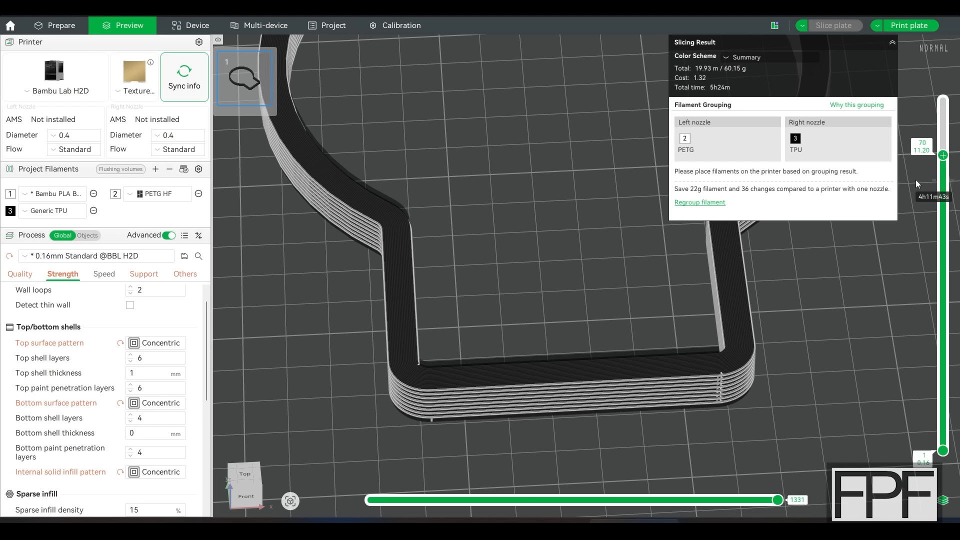
{"action": "scroll", "coordinate": [916, 179], "scroll_direction": "down", "scroll_amount": 1}
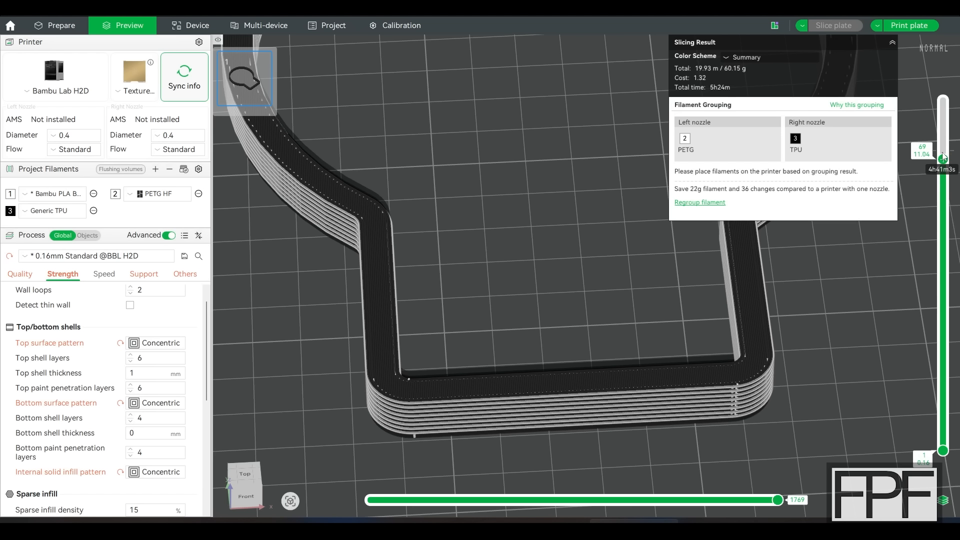
Step the preview down to layer 67 and up to layer 78 to examine the alternating supports and pleats
{"action": "left_click_drag", "start_coordinate": [944, 159], "coordinate": [943, 152]}
{"action": "scroll", "coordinate": [942, 156], "scroll_direction": "down", "scroll_amount": 2}
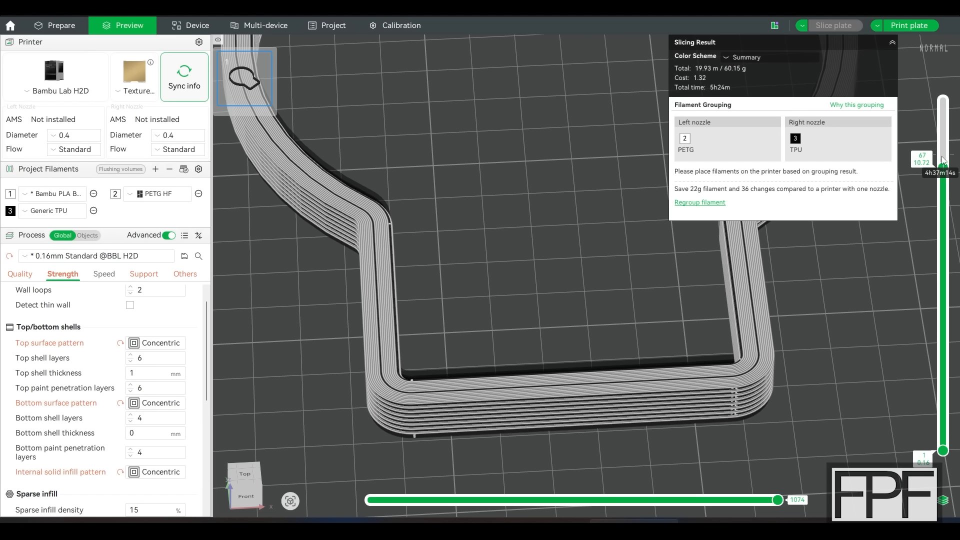
{"action": "scroll", "coordinate": [943, 163], "scroll_direction": "up", "scroll_amount": 4}
{"action": "scroll", "coordinate": [942, 165], "scroll_direction": "up", "scroll_amount": 6}
{"action": "left_click_drag", "start_coordinate": [866, 326], "coordinate": [765, 320]}
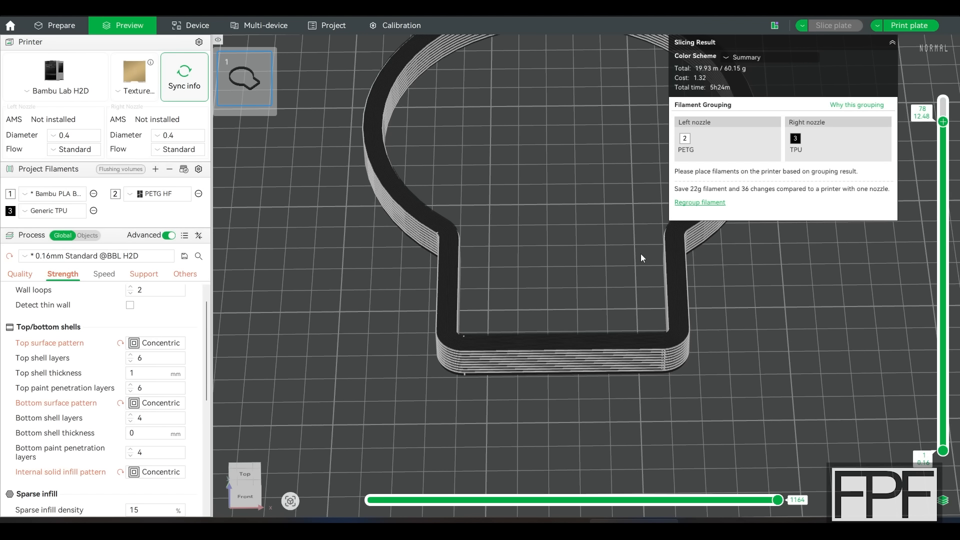
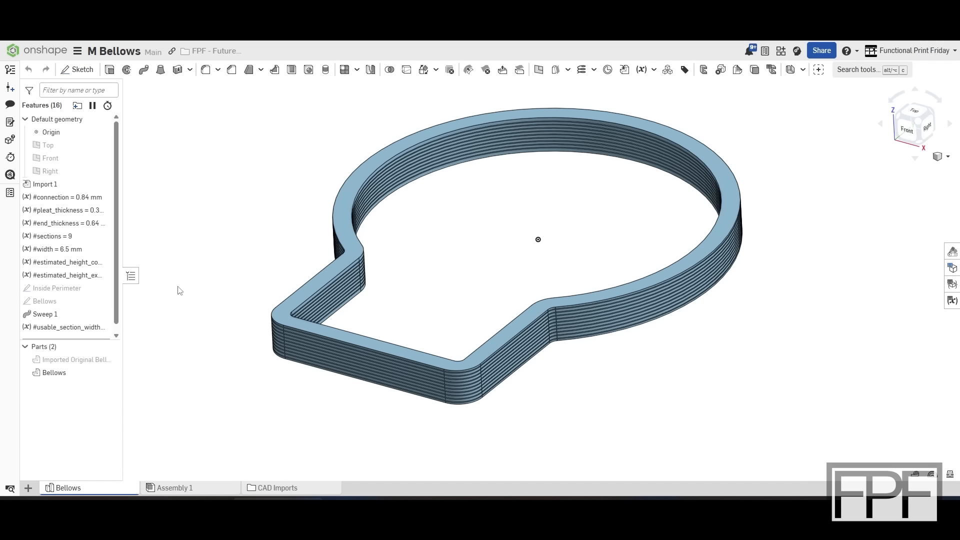
Switch to Onshape and create a section view from the bellows' flat front face, moving the plane inward to cut through the neck pleats
{"action": "right_click_drag", "start_coordinate": [222, 287], "coordinate": [193, 303]}
{"action": "mouse_move", "coordinate": [380, 295]}
{"action": "right_mouse_down"}
{"action": "mouse_move", "coordinate": [330, 285]}
{"action": "mouse_move", "coordinate": [385, 283]}
{"action": "right_mouse_up"}
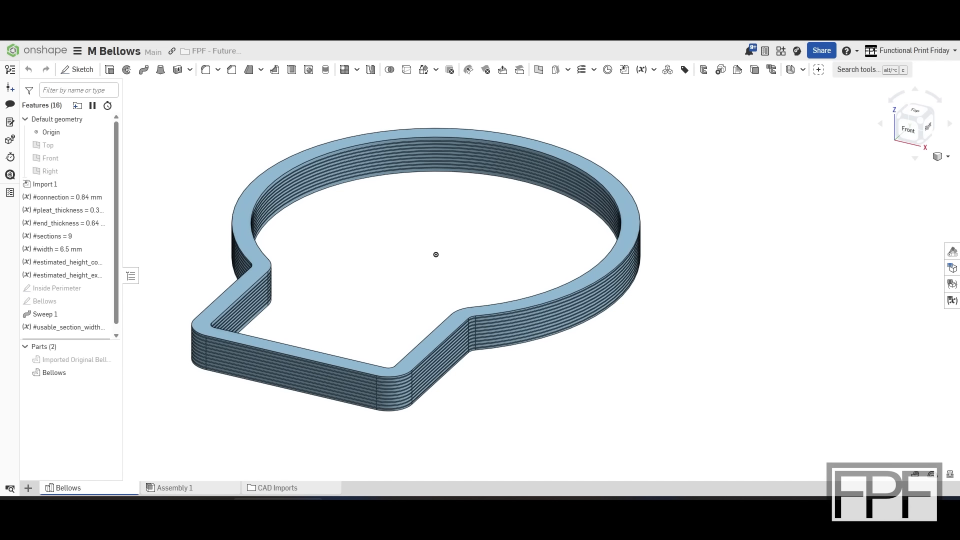
{"action": "left_click", "coordinate": [948, 157]}
{"action": "left_click", "coordinate": [901, 327]}
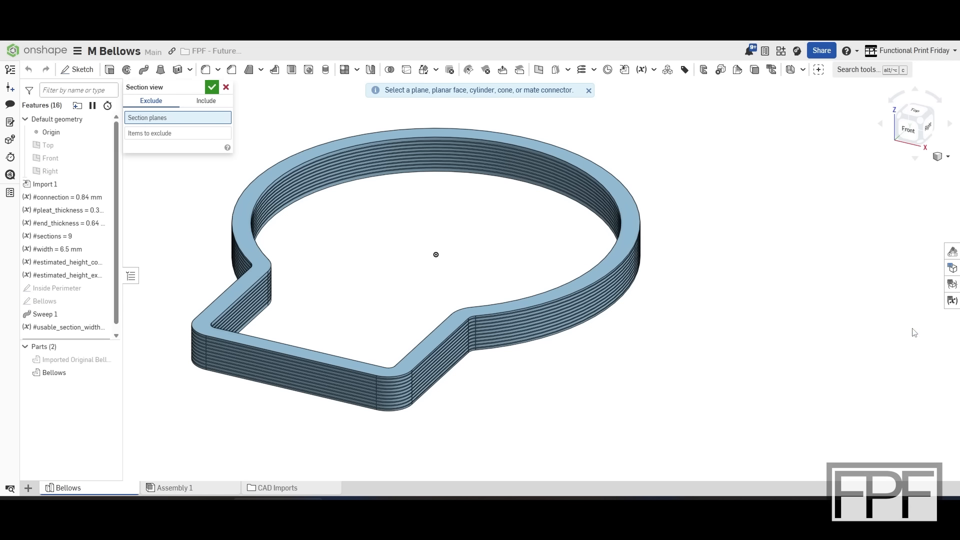
{"action": "scroll", "coordinate": [350, 375], "scroll_direction": "up", "scroll_amount": 3}
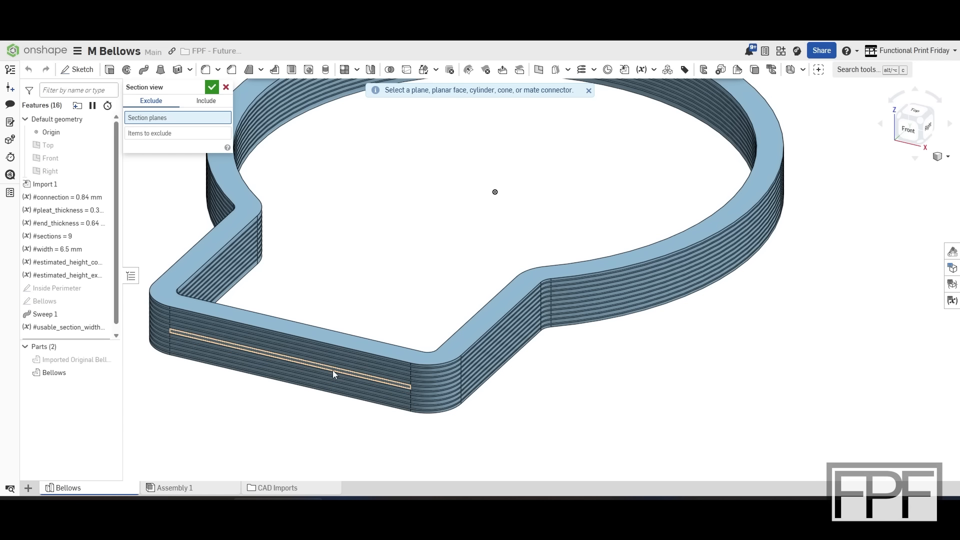
{"action": "left_click", "coordinate": [332, 370]}
{"action": "scroll", "coordinate": [421, 292], "scroll_direction": "down", "scroll_amount": 3}
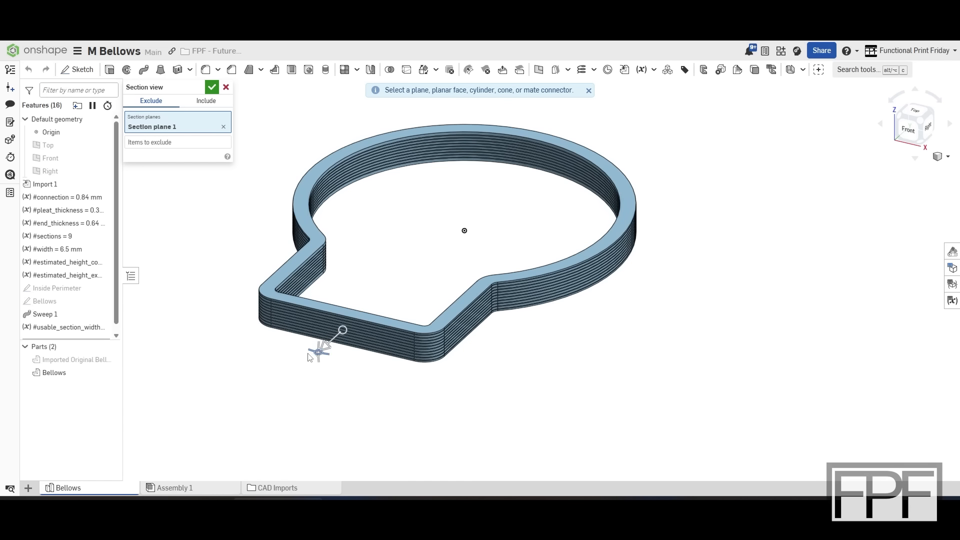
{"action": "left_click_drag", "start_coordinate": [343, 334], "coordinate": [369, 311]}
{"action": "scroll", "coordinate": [454, 309], "scroll_direction": "up", "scroll_amount": 4}
{"action": "right_click_drag", "start_coordinate": [439, 296], "coordinate": [333, 288]}
{"action": "middle_click_drag", "start_coordinate": [333, 289], "coordinate": [195, 285]}
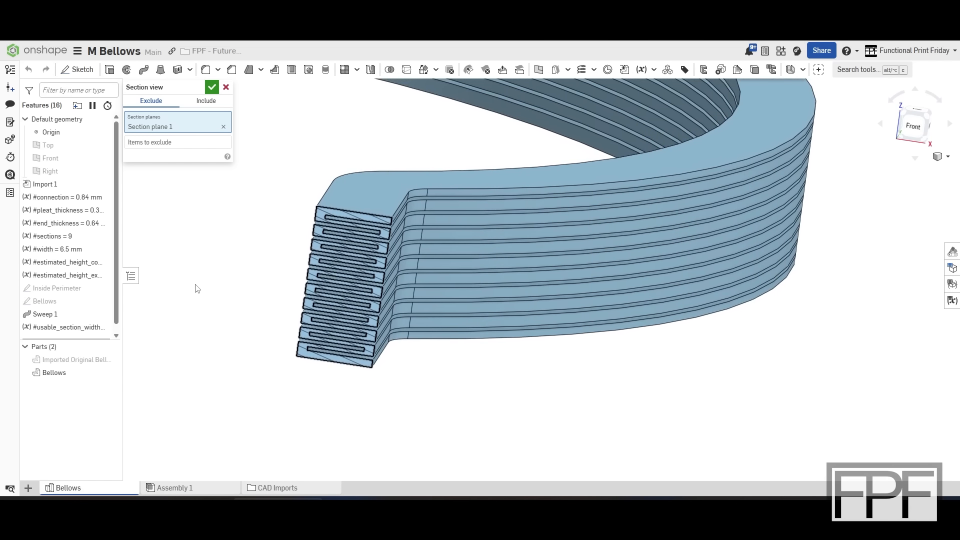
Open the variable table and set the connection variable to 0.42 mm
{"action": "left_click", "coordinate": [952, 300]}
{"action": "right_click_drag", "start_coordinate": [385, 375], "coordinate": [486, 282]}
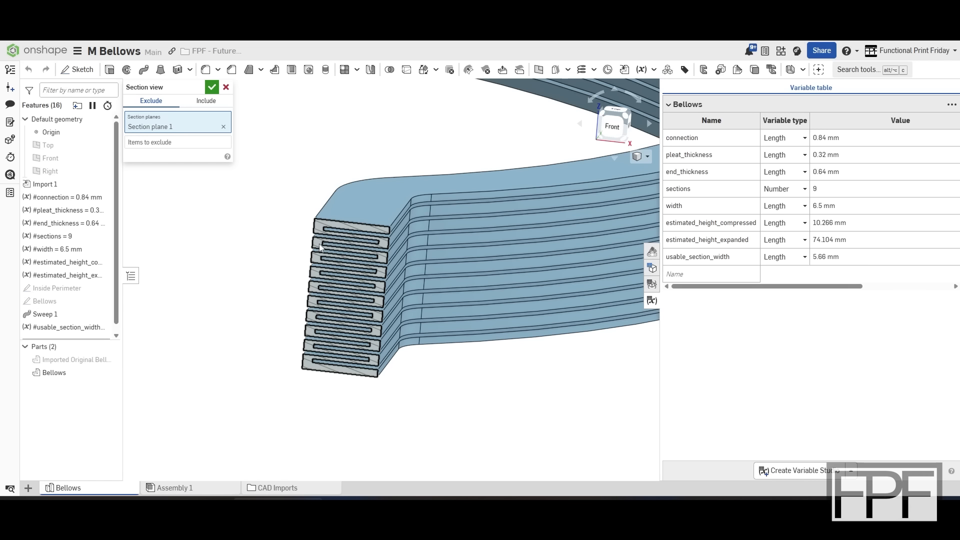
{"action": "left_click", "coordinate": [832, 139]}
{"action": "type", "text": ".42"}
{"action": "key", "text": "Return"}
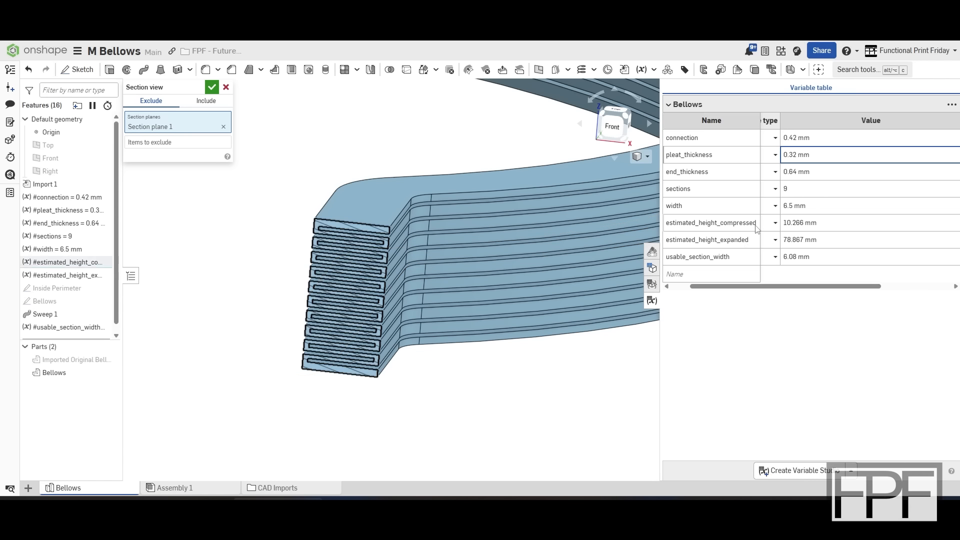
Set the connection variable back to 0.84 mm
{"action": "left_click", "coordinate": [809, 157]}
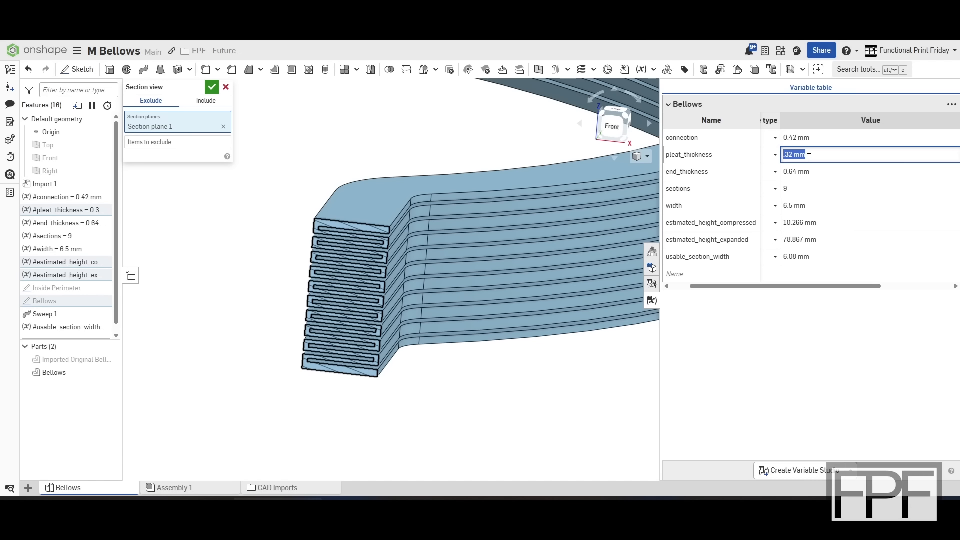
{"action": "left_click", "coordinate": [822, 138]}
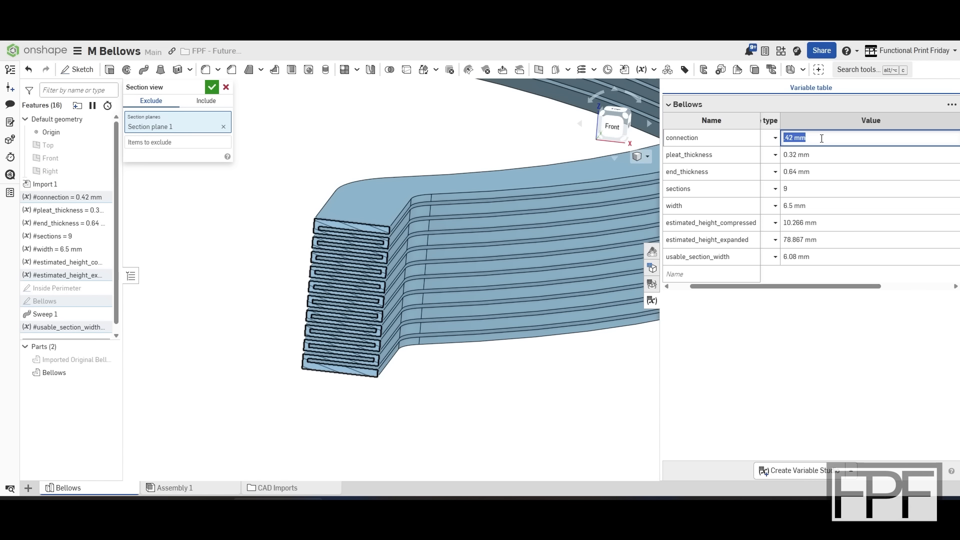
{"action": "type", "text": ".84"}
{"action": "key", "text": "Return"}
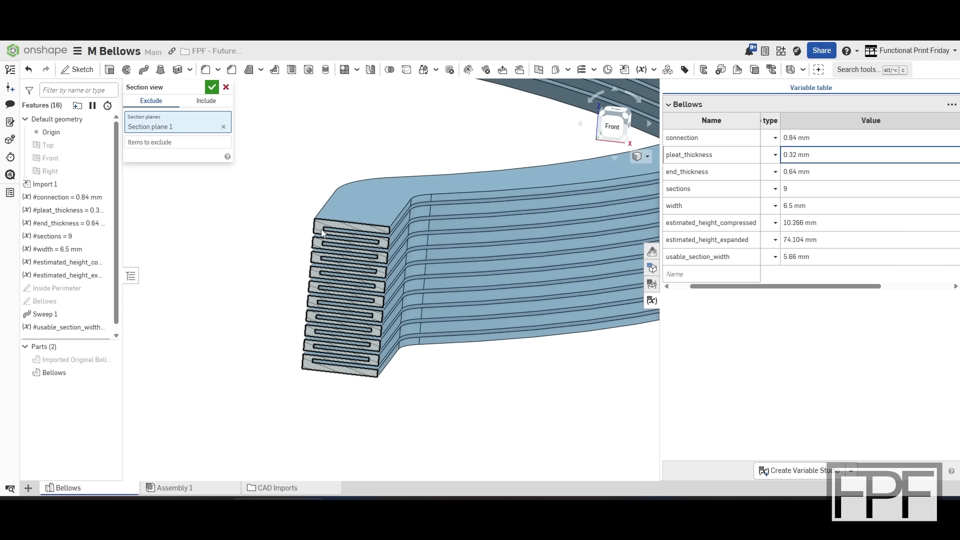
Set the sections variable to 1 and inspect the resulting pleat profile in the section view
{"action": "mouse_move", "coordinate": [465, 378]}
{"action": "right_mouse_down"}
{"action": "mouse_move", "coordinate": [466, 369]}
{"action": "mouse_move", "coordinate": [465, 377]}
{"action": "right_mouse_up"}
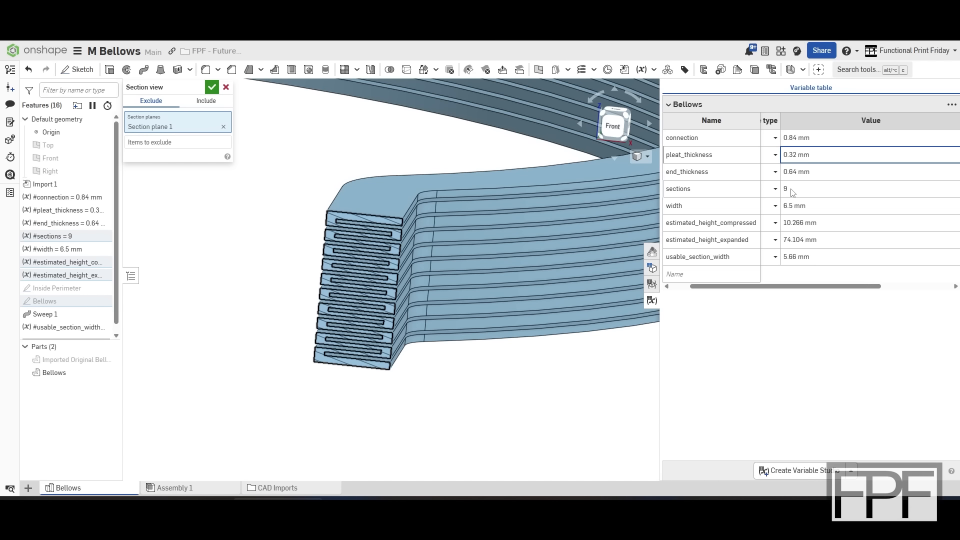
{"action": "left_click", "coordinate": [813, 193]}
{"action": "key", "text": "BackSpace"}
{"action": "type", "text": "1"}
{"action": "key", "text": "Return"}
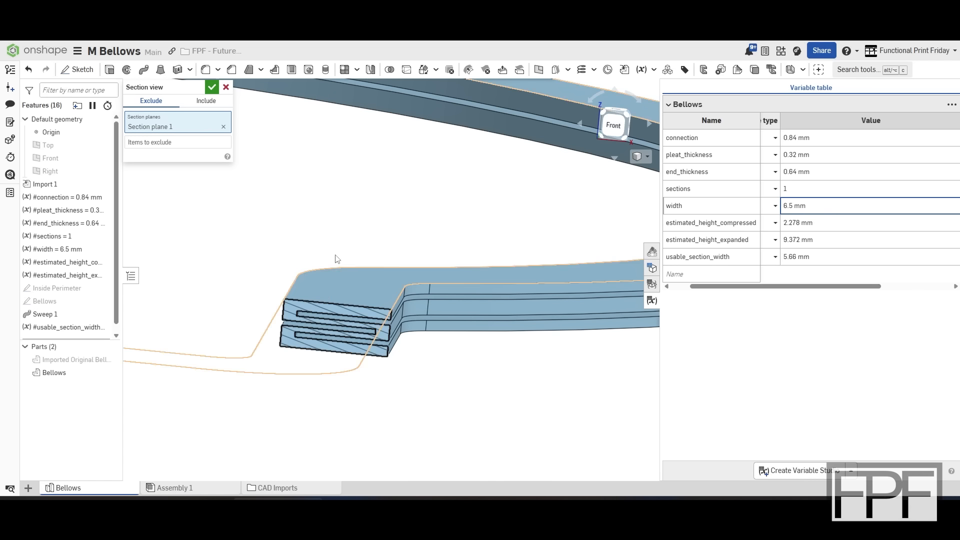
{"action": "right_click_drag", "start_coordinate": [438, 215], "coordinate": [437, 218]}
{"action": "right_click_drag", "start_coordinate": [464, 260], "coordinate": [463, 248]}
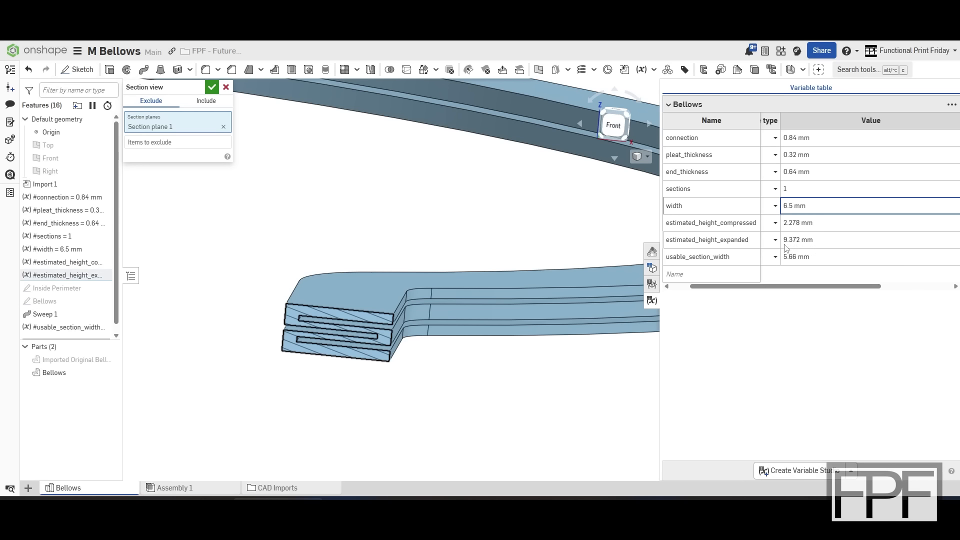
Set the sections variable to 5
{"action": "left_click", "coordinate": [803, 192]}
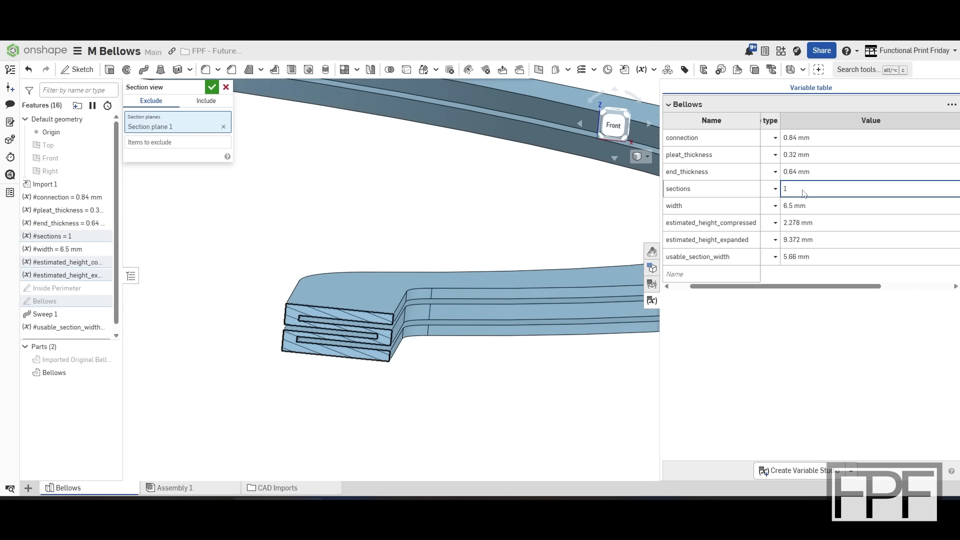
{"action": "type", "text": "5"}
{"action": "key", "text": "Return"}
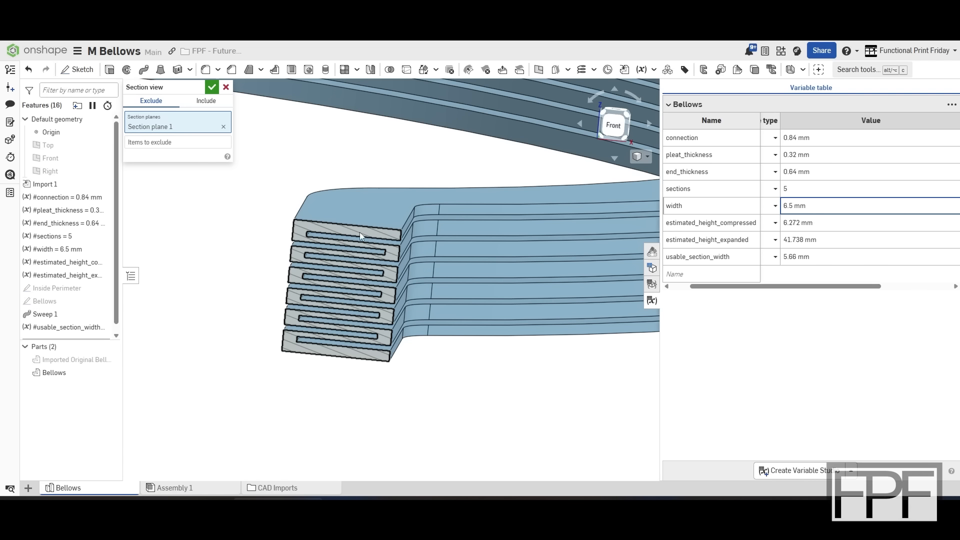
Set the end_thickness variable to 3 mm
{"action": "left_click", "coordinate": [764, 174]}
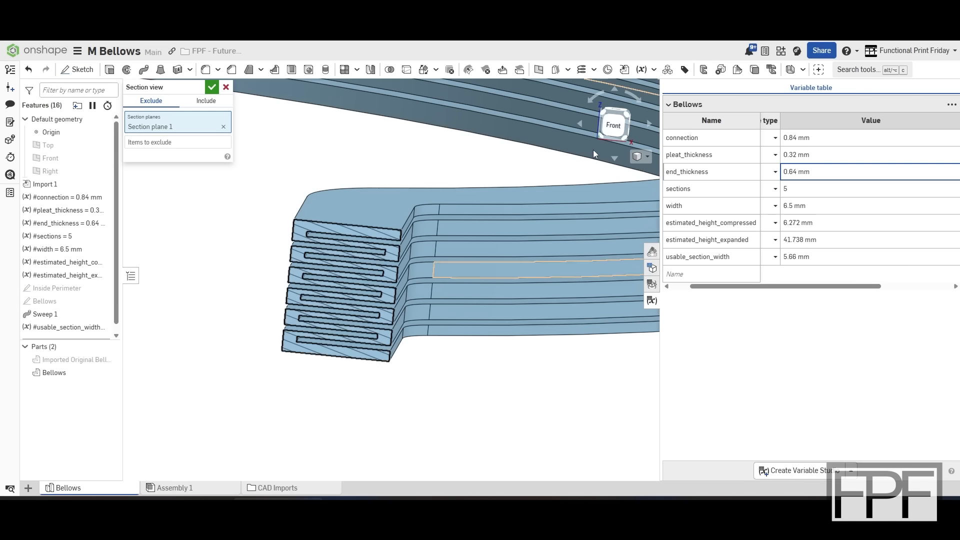
{"action": "left_click", "coordinate": [812, 172]}
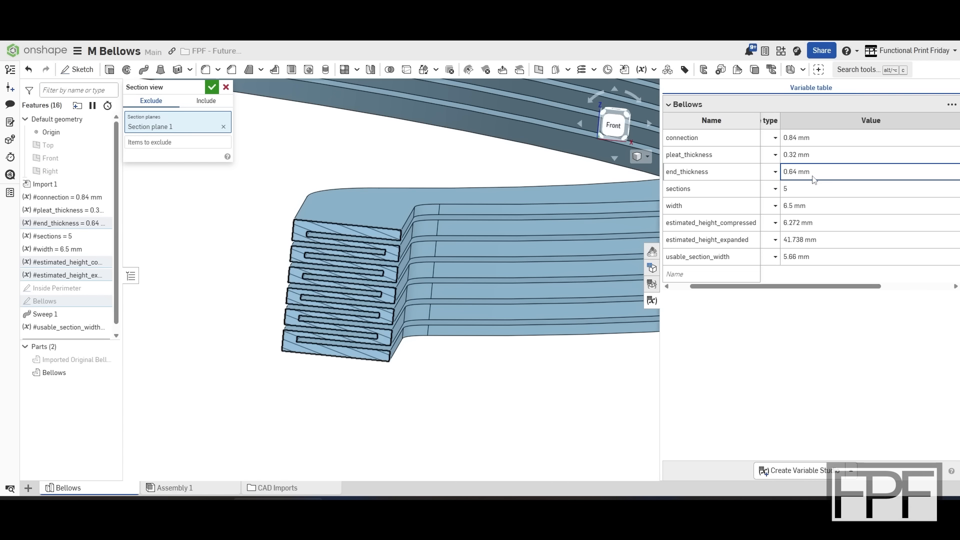
{"action": "type", "text": "3"}
{"action": "key", "text": "Return"}
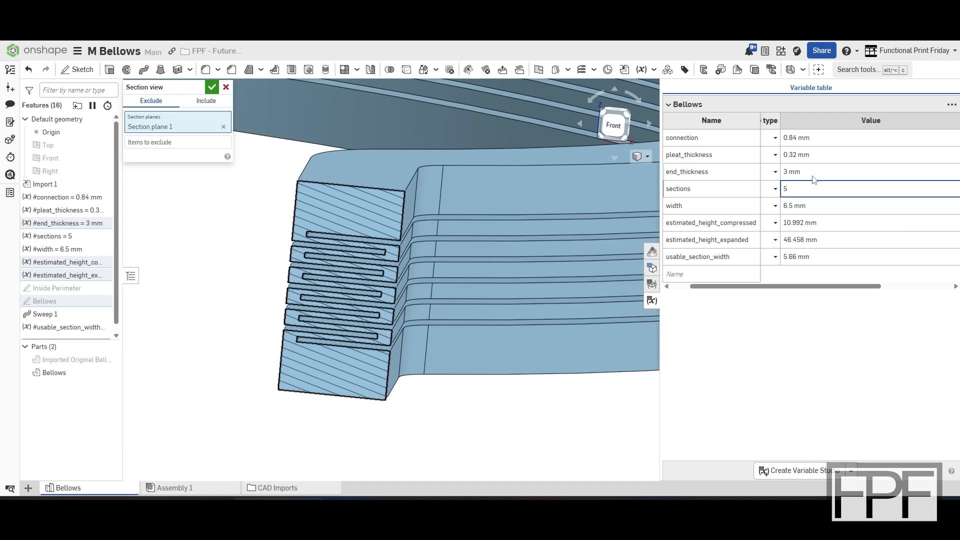
Set the sections variable to 10
{"action": "right_click_drag", "start_coordinate": [506, 278], "coordinate": [498, 269]}
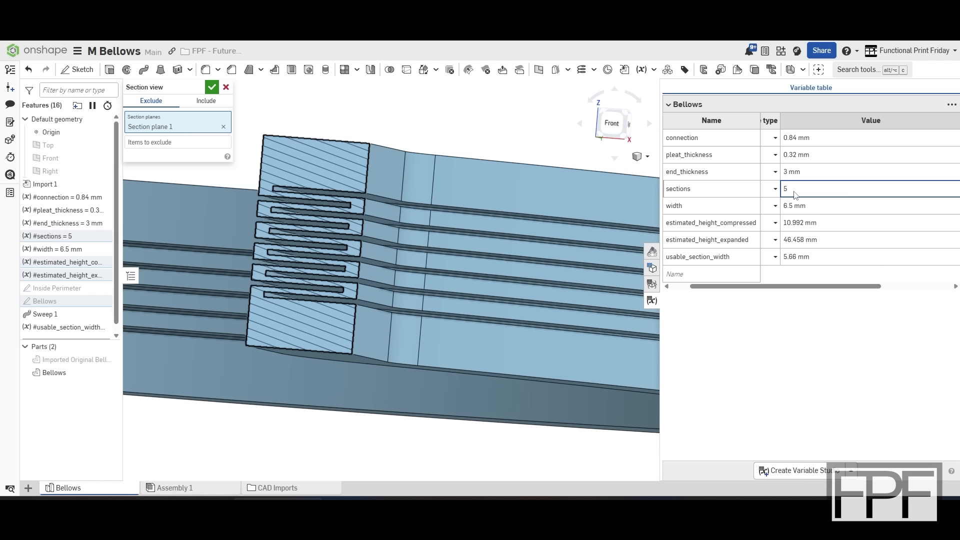
{"action": "key", "text": "BackSpace"}
{"action": "type", "text": "10"}
{"action": "key", "text": "Return"}
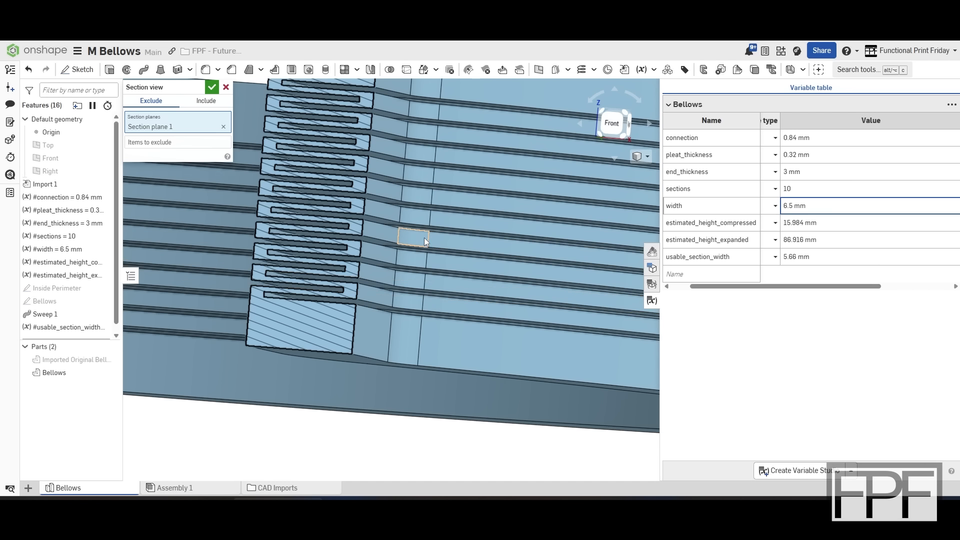
Set the sections variable to 15 and inspect the full stack of sectioned pleats
{"action": "left_click", "coordinate": [794, 195]}
{"action": "type", "text": "15"}
{"action": "key", "text": "Return"}
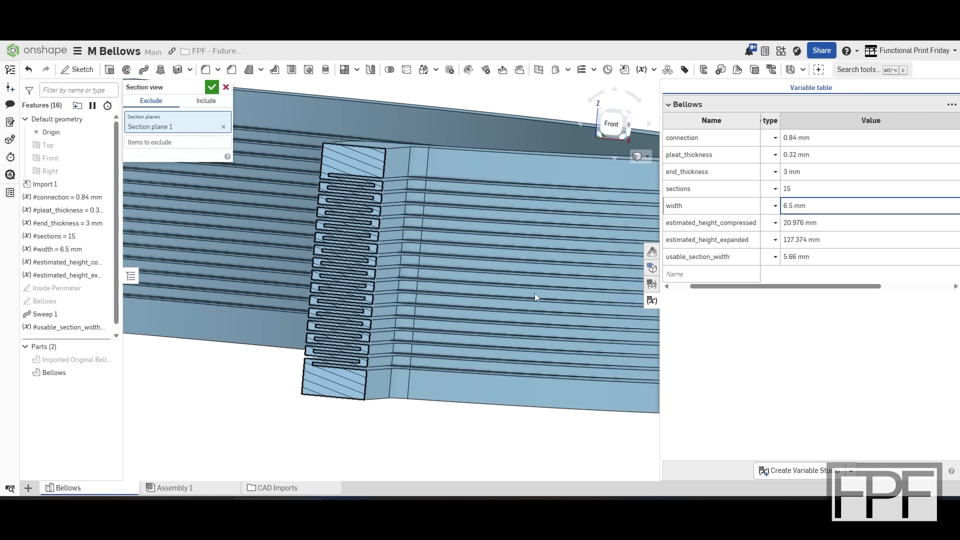
{"action": "scroll", "coordinate": [350, 285], "scroll_direction": "up", "scroll_amount": 2}
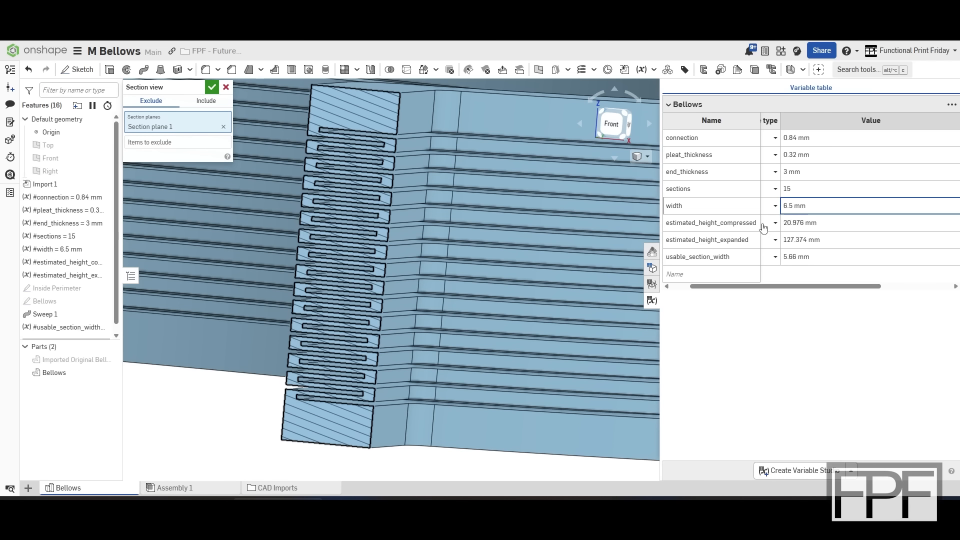
Set the pleat_thickness variable to 1 mm and inspect the thicker pleats in the section view
{"action": "left_click", "coordinate": [803, 159]}
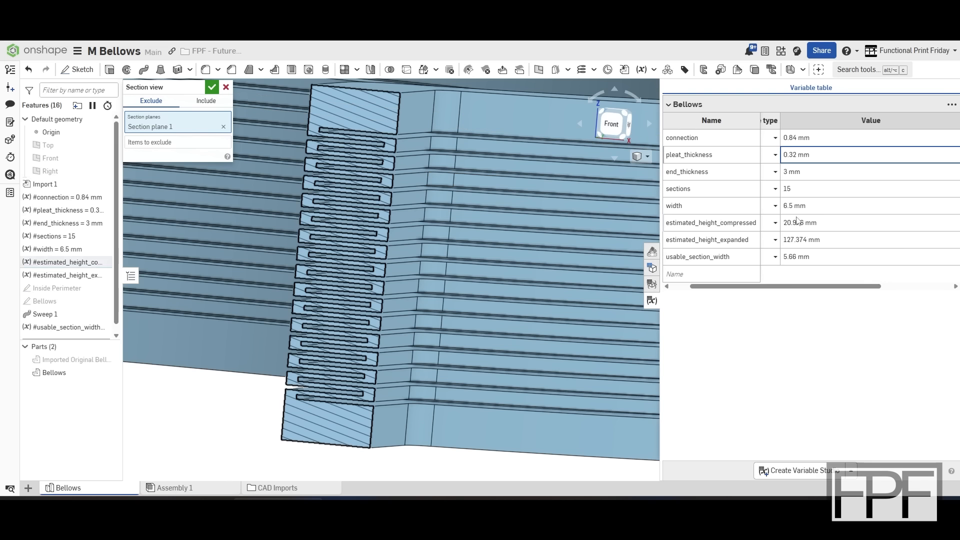
{"action": "double_click", "coordinate": [809, 155]}
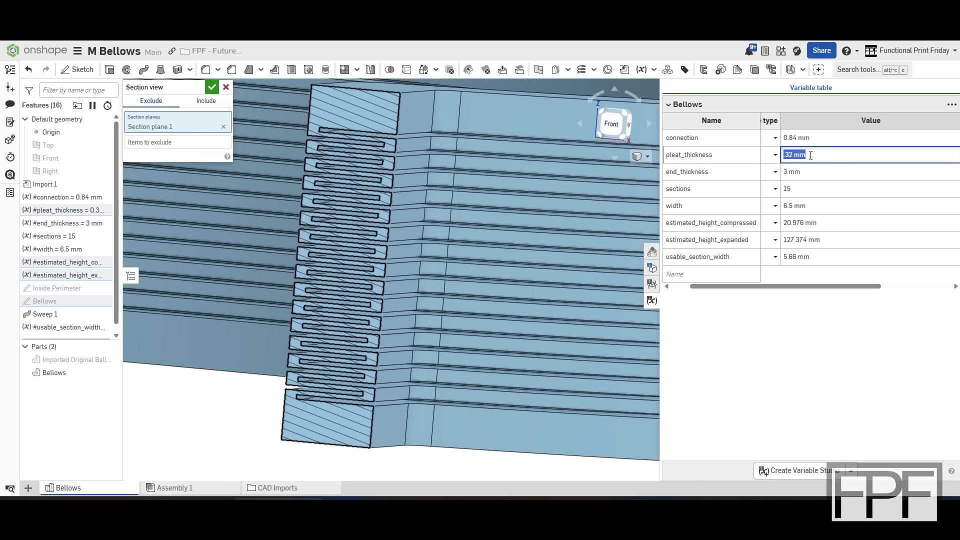
{"action": "type", "text": "1"}
{"action": "key", "text": "Return"}
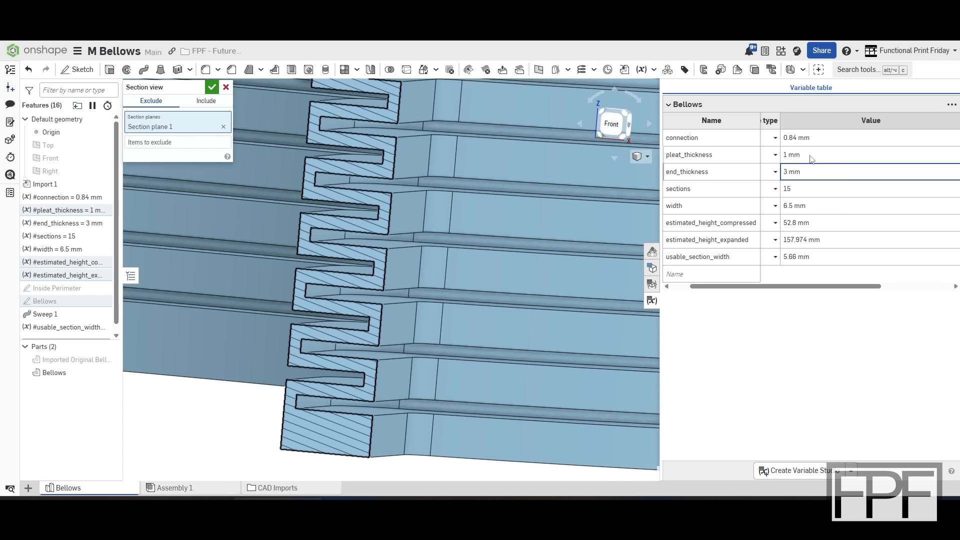
{"action": "scroll", "coordinate": [505, 302], "scroll_direction": "down", "scroll_amount": 5}
{"action": "middle_click_drag", "start_coordinate": [494, 299], "coordinate": [432, 396]}
{"action": "scroll", "coordinate": [431, 397], "scroll_direction": "down", "scroll_amount": 2}
{"action": "right_click_drag", "start_coordinate": [476, 327], "coordinate": [480, 281]}
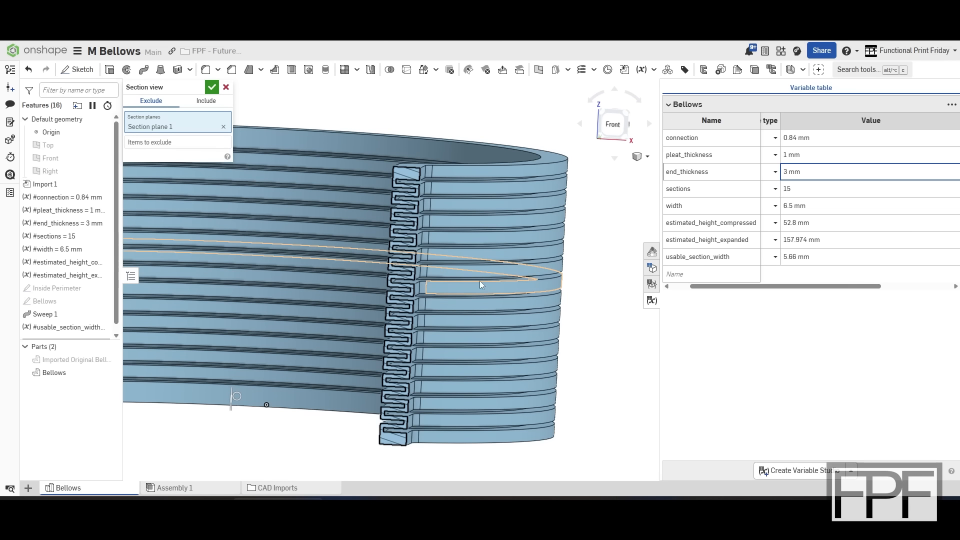
{"action": "mouse_move", "coordinate": [544, 288]}
{"action": "right_mouse_down"}
{"action": "mouse_move", "coordinate": [533, 293]}
{"action": "mouse_move", "coordinate": [544, 293]}
{"action": "mouse_move", "coordinate": [474, 266]}
{"action": "mouse_move", "coordinate": [549, 275]}
{"action": "mouse_move", "coordinate": [544, 284]}
{"action": "right_mouse_up"}
Set the width variable to 10 mm
{"action": "left_click", "coordinate": [816, 206]}
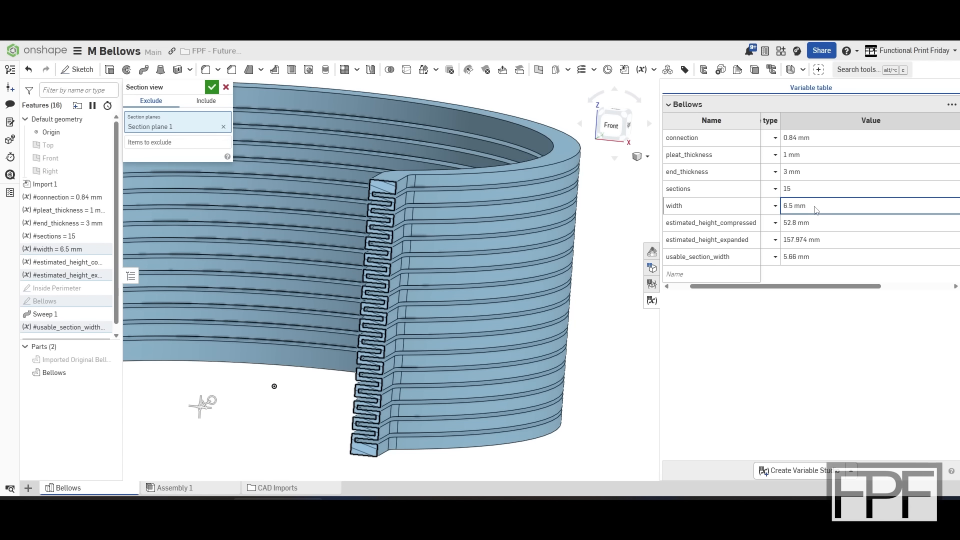
{"action": "right_click_drag", "start_coordinate": [533, 251], "coordinate": [518, 284]}
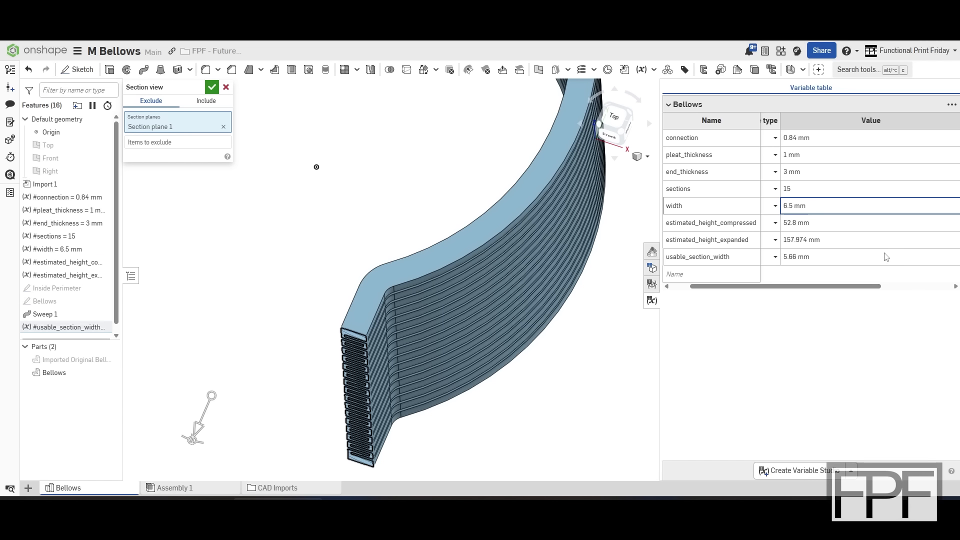
{"action": "type", "text": "10"}
{"action": "key", "text": "Return"}
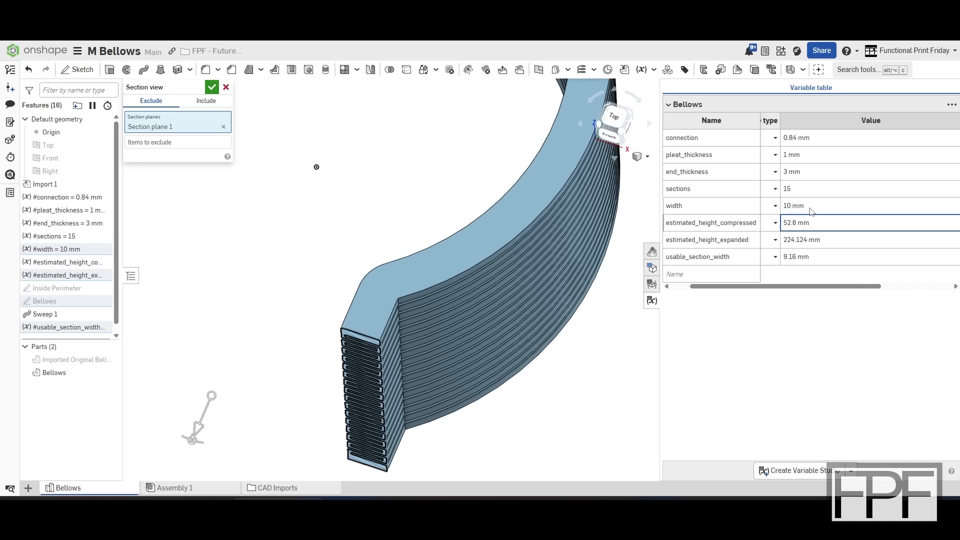
Try larger bellows widths by setting the width variable to 15 mm and 12 mm
{"action": "left_click", "coordinate": [811, 211]}
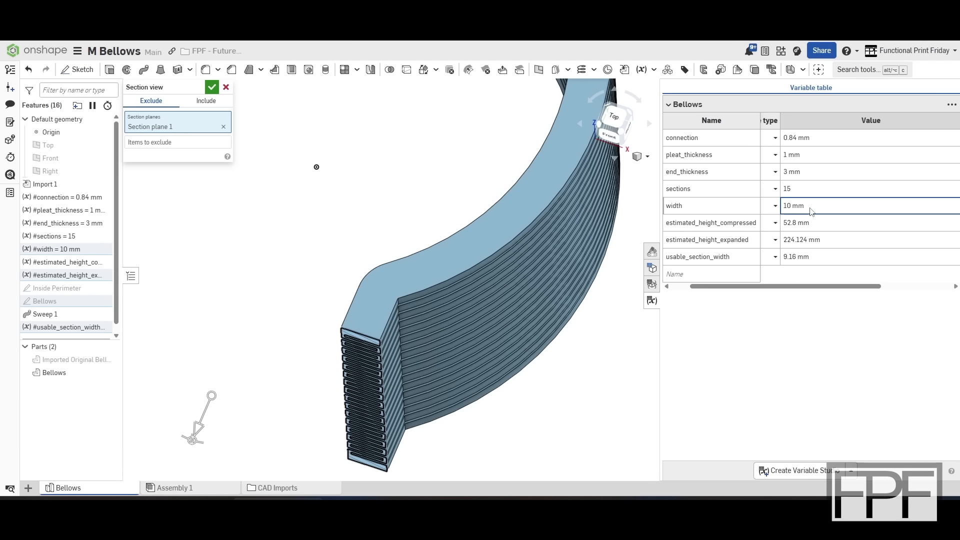
{"action": "type", "text": "15"}
{"action": "key", "text": "Return"}
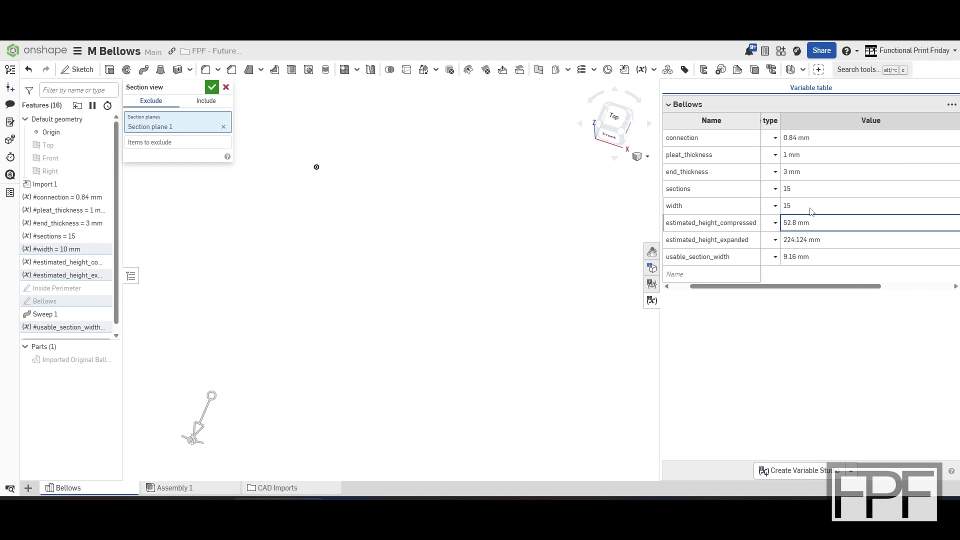
{"action": "left_click", "coordinate": [811, 211]}
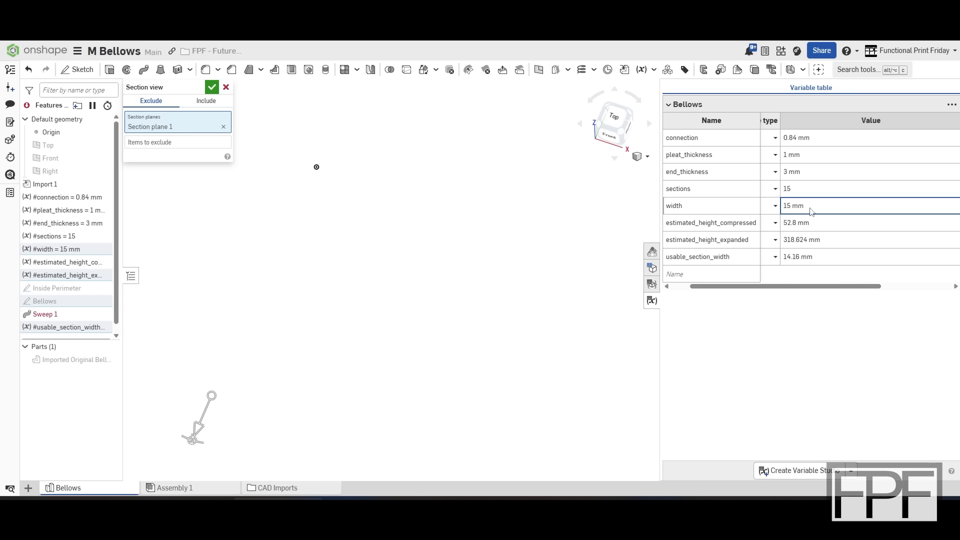
{"action": "type", "text": "12"}
{"action": "key", "text": "Return"}
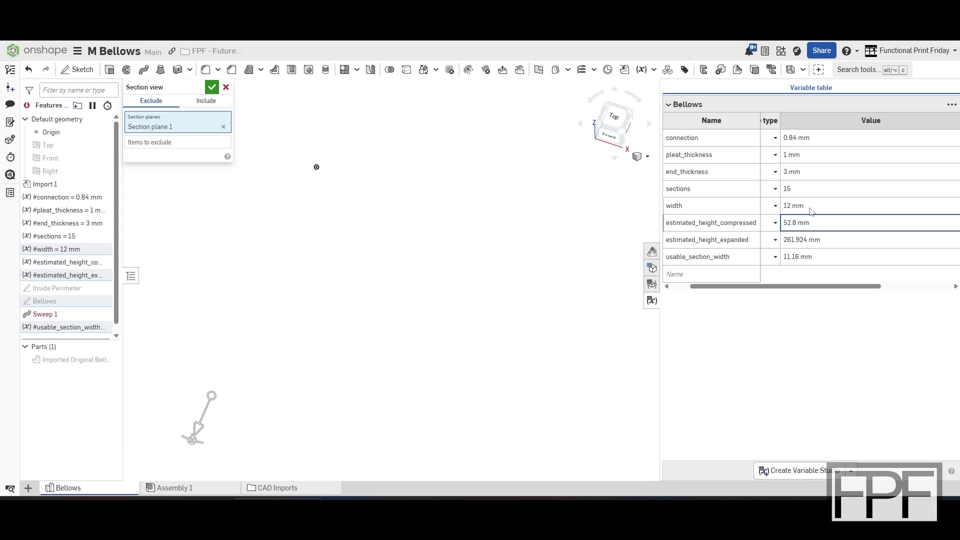
Return the width variable to 10 mm
{"action": "left_click", "coordinate": [811, 210]}
{"action": "type", "text": "10"}
{"action": "key", "text": "Return"}
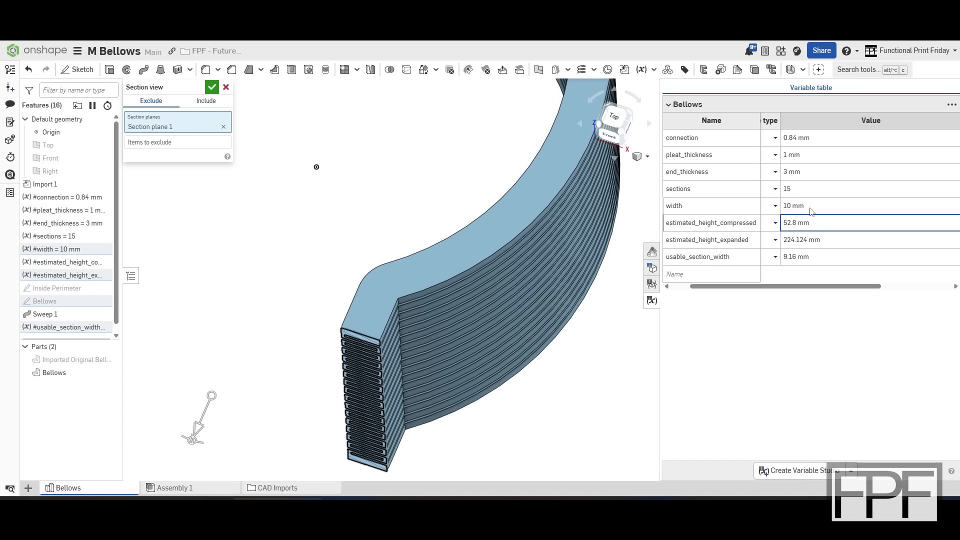
Move the section plane to an offset of about 8 mm and examine the cut pleats of the bellows
{"action": "scroll", "coordinate": [439, 210], "scroll_direction": "down", "scroll_amount": 5}
{"action": "middle_click_drag", "start_coordinate": [405, 190], "coordinate": [441, 259]}
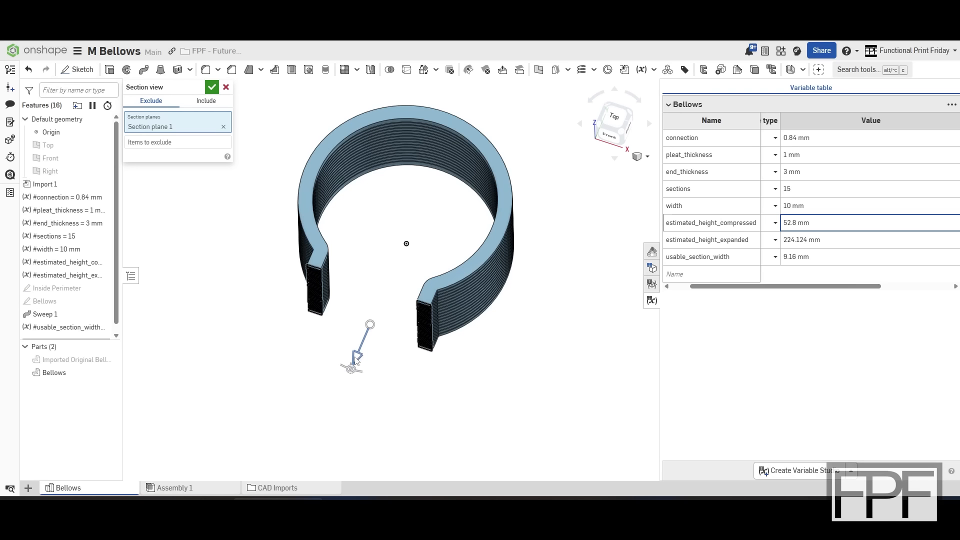
{"action": "left_click_drag", "start_coordinate": [356, 358], "coordinate": [324, 434]}
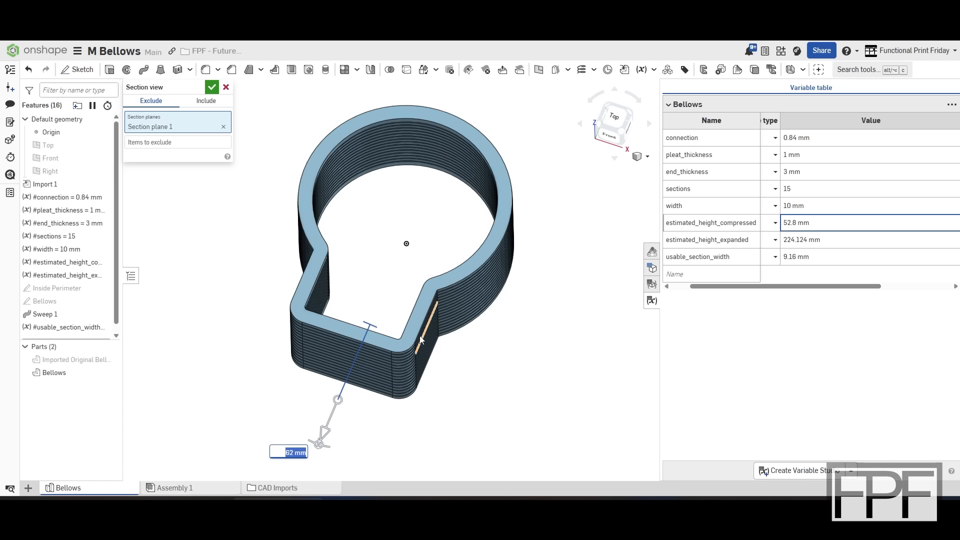
{"action": "left_click_drag", "start_coordinate": [329, 434], "coordinate": [365, 371]}
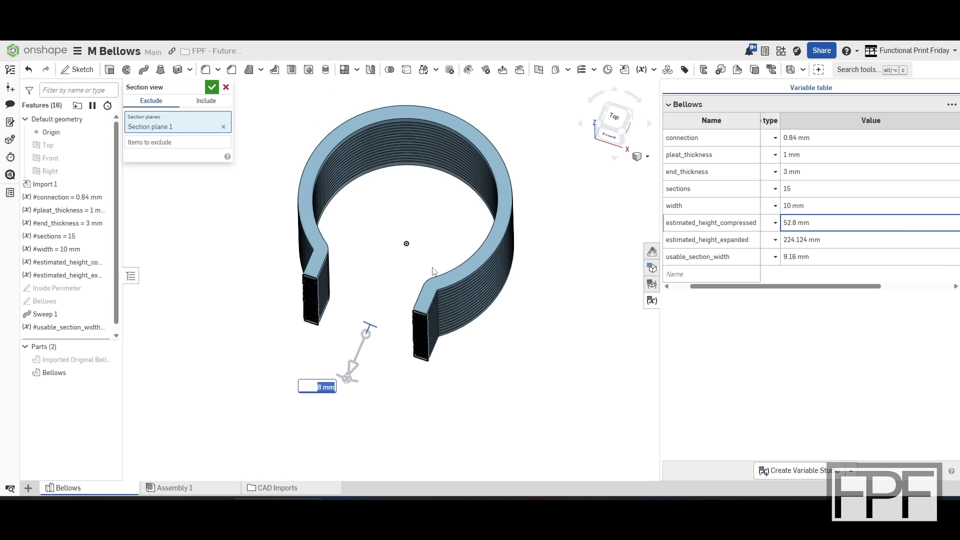
{"action": "scroll", "coordinate": [407, 271], "scroll_direction": "up", "scroll_amount": 5}
{"action": "right_click_drag", "start_coordinate": [407, 271], "coordinate": [412, 251]}
{"action": "scroll", "coordinate": [412, 251], "scroll_direction": "down", "scroll_amount": 3}
{"action": "middle_click_drag", "start_coordinate": [413, 251], "coordinate": [399, 217]}
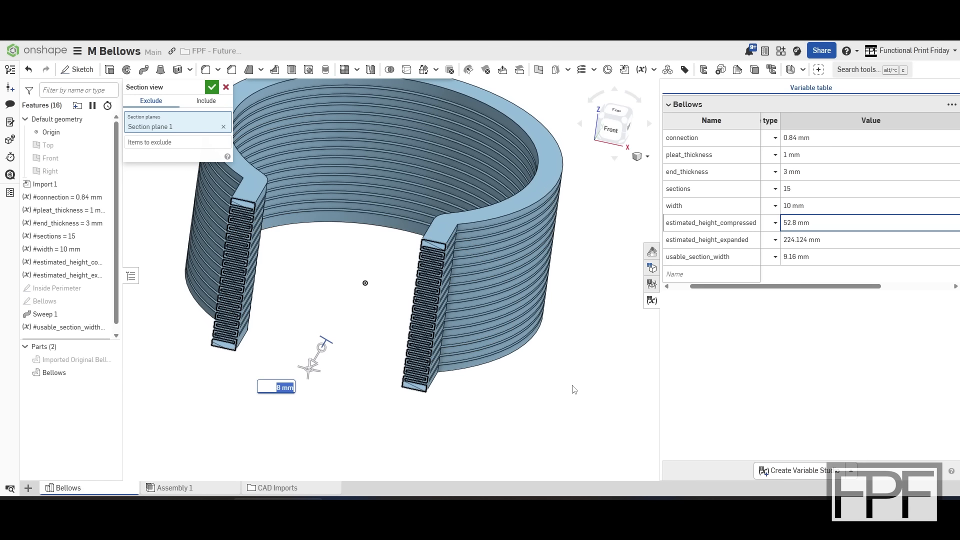
{"action": "scroll", "coordinate": [574, 373], "scroll_direction": "up", "scroll_amount": 2}
{"action": "right_click_drag", "start_coordinate": [574, 361], "coordinate": [600, 383]}
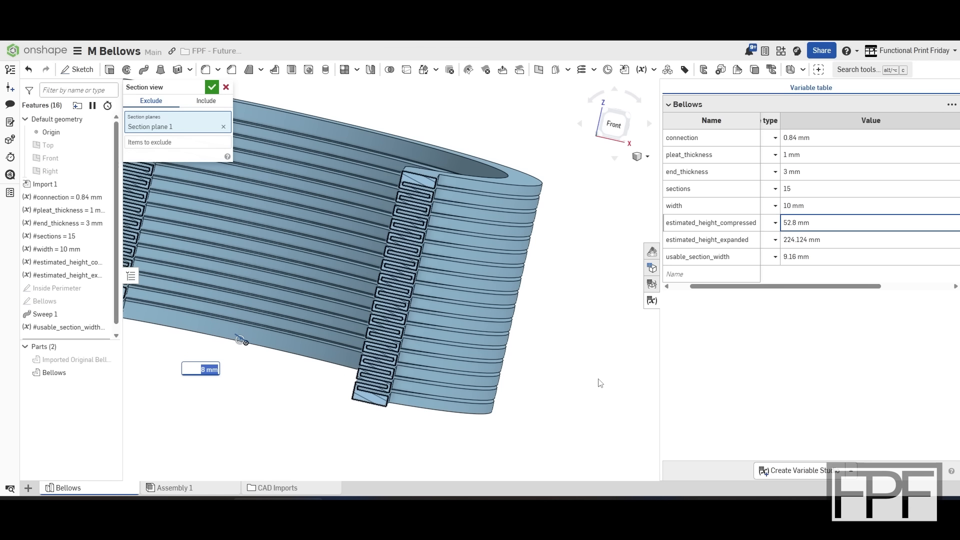
Set the sections variable to 100
{"action": "scroll", "coordinate": [603, 370], "scroll_direction": "down", "scroll_amount": 4}
{"action": "left_click", "coordinate": [800, 190]}
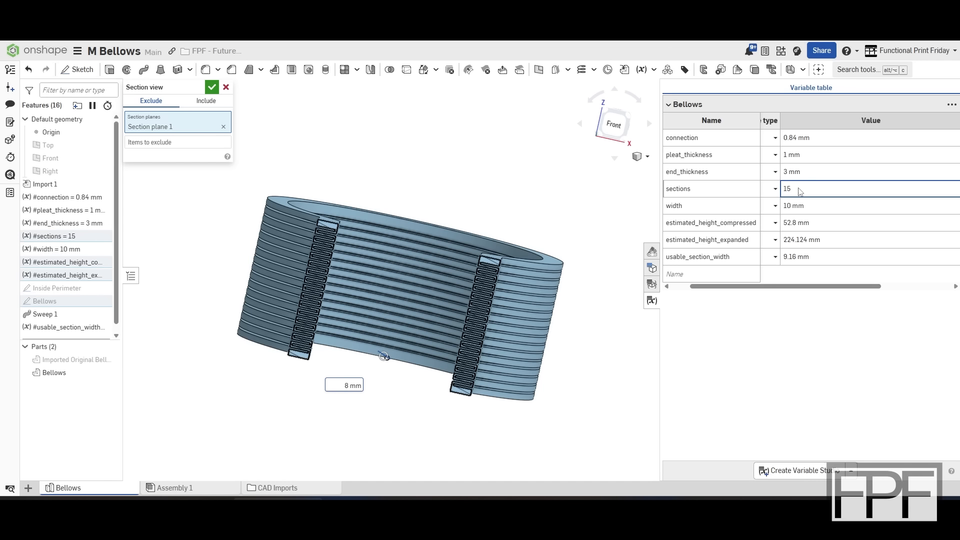
{"action": "key", "text": "BackSpace"}
{"action": "key", "text": "BackSpace"}
{"action": "type", "text": "100"}
{"action": "key", "text": "Return"}
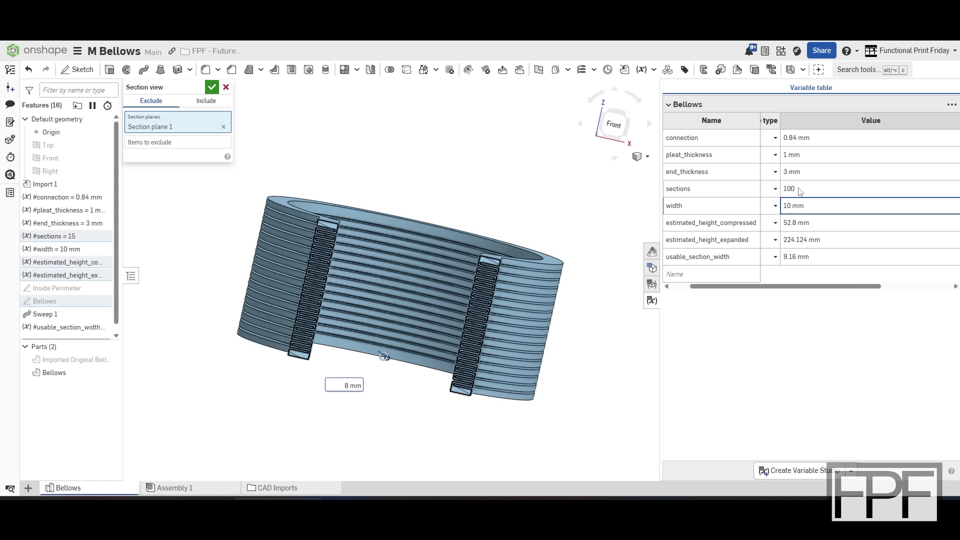
Examine the 100-section bellows over its full height, including the upper end and the cut pleats along its wall
{"action": "scroll", "coordinate": [551, 197], "scroll_direction": "down", "scroll_amount": 5}
{"action": "middle_click_drag", "start_coordinate": [551, 195], "coordinate": [397, 311]}
{"action": "scroll", "coordinate": [426, 294], "scroll_direction": "down", "scroll_amount": 2}
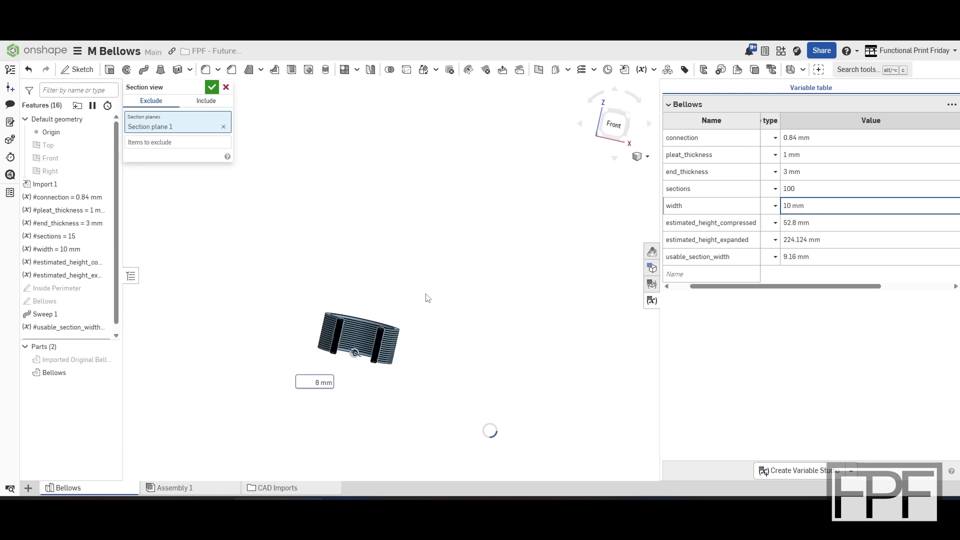
{"action": "right_click_drag", "start_coordinate": [444, 282], "coordinate": [464, 301]}
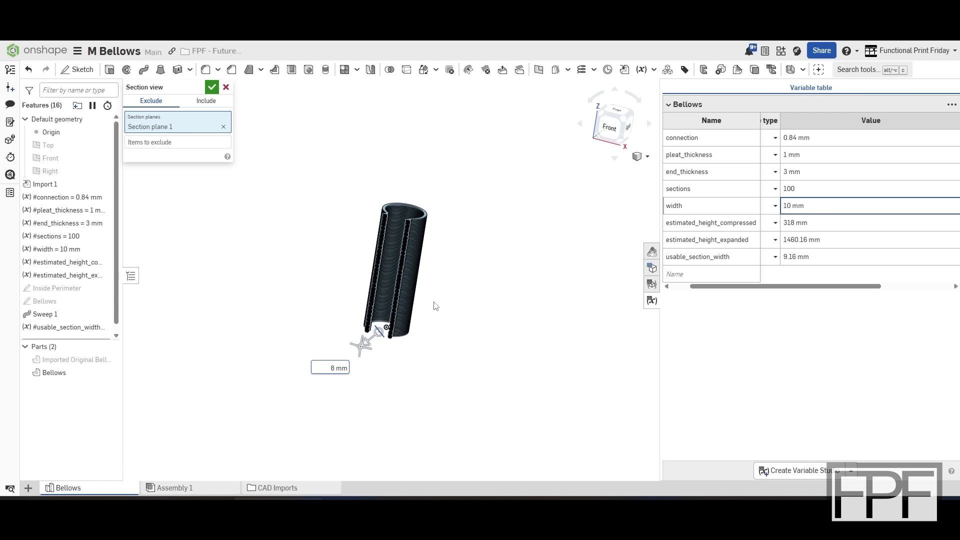
{"action": "scroll", "coordinate": [428, 306], "scroll_direction": "up", "scroll_amount": 2}
{"action": "right_click_drag", "start_coordinate": [430, 307], "coordinate": [431, 341]}
{"action": "scroll", "coordinate": [429, 339], "scroll_direction": "up", "scroll_amount": 4}
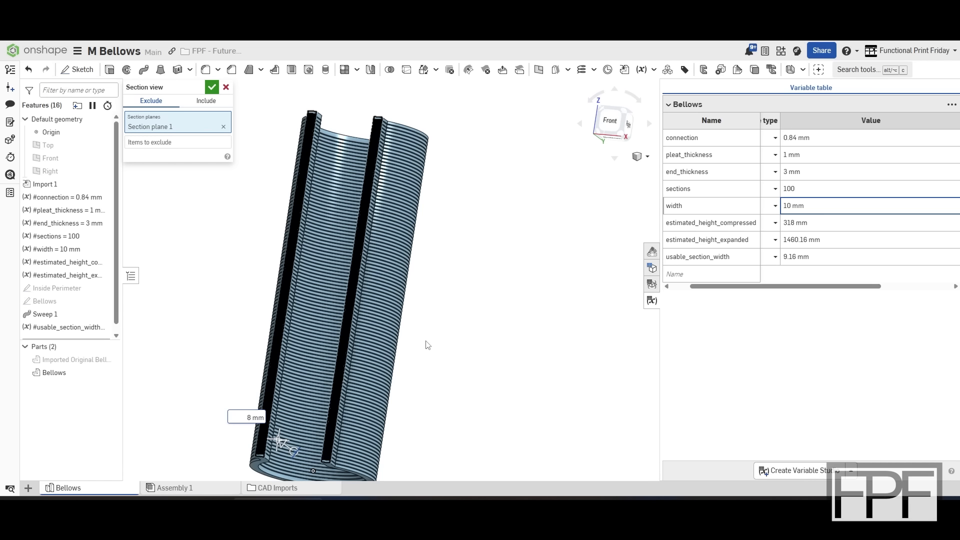
{"action": "middle_click_drag", "start_coordinate": [426, 345], "coordinate": [476, 281]}
{"action": "right_click_drag", "start_coordinate": [476, 281], "coordinate": [471, 307]}
{"action": "scroll", "coordinate": [470, 307], "scroll_direction": "up", "scroll_amount": 4}
{"action": "middle_click_drag", "start_coordinate": [466, 314], "coordinate": [542, 237]}
{"action": "right_click_drag", "start_coordinate": [542, 237], "coordinate": [533, 256]}
{"action": "middle_click_drag", "start_coordinate": [542, 229], "coordinate": [504, 401]}
{"action": "right_click_drag", "start_coordinate": [504, 401], "coordinate": [528, 393]}
{"action": "scroll", "coordinate": [418, 238], "scroll_direction": "up", "scroll_amount": 6}
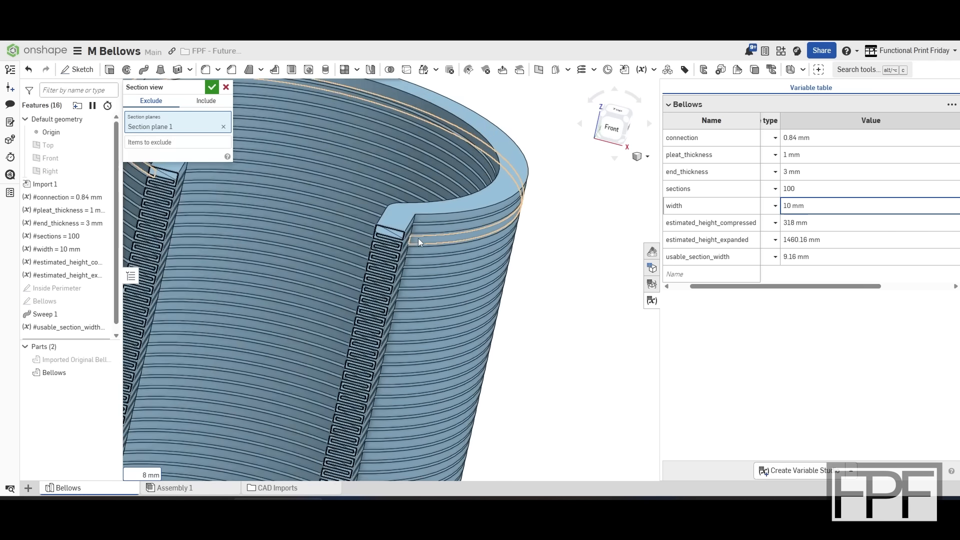
{"action": "right_click_drag", "start_coordinate": [416, 236], "coordinate": [415, 221]}
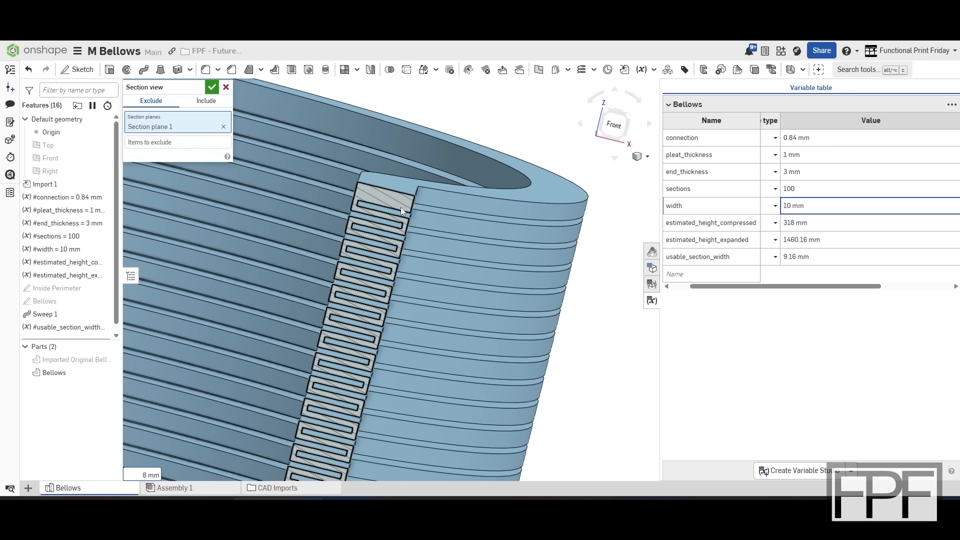
{"action": "scroll", "coordinate": [424, 241], "scroll_direction": "down", "scroll_amount": 4}
{"action": "scroll", "coordinate": [424, 241], "scroll_direction": "down", "scroll_amount": 5}
{"action": "middle_click_drag", "start_coordinate": [393, 380], "coordinate": [467, 210]}
{"action": "scroll", "coordinate": [461, 280], "scroll_direction": "up", "scroll_amount": 2}
{"action": "scroll", "coordinate": [451, 258], "scroll_direction": "up", "scroll_amount": 3}
{"action": "scroll", "coordinate": [451, 257], "scroll_direction": "up", "scroll_amount": 5}
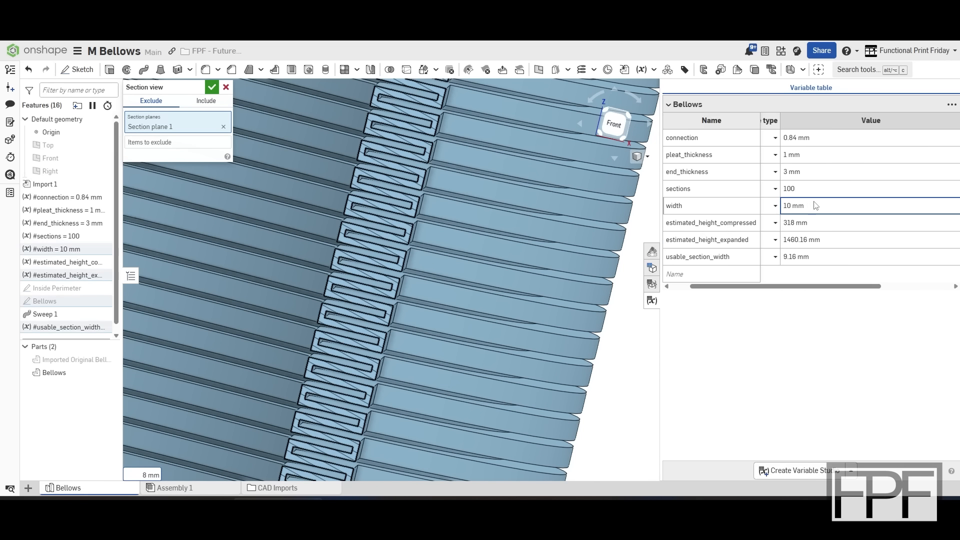
Set the width variable to 3 mm and inspect the sectioned pleats of the tall bellows
{"action": "left_click", "coordinate": [802, 206]}
{"action": "type", "text": "3"}
{"action": "key", "text": "Return"}
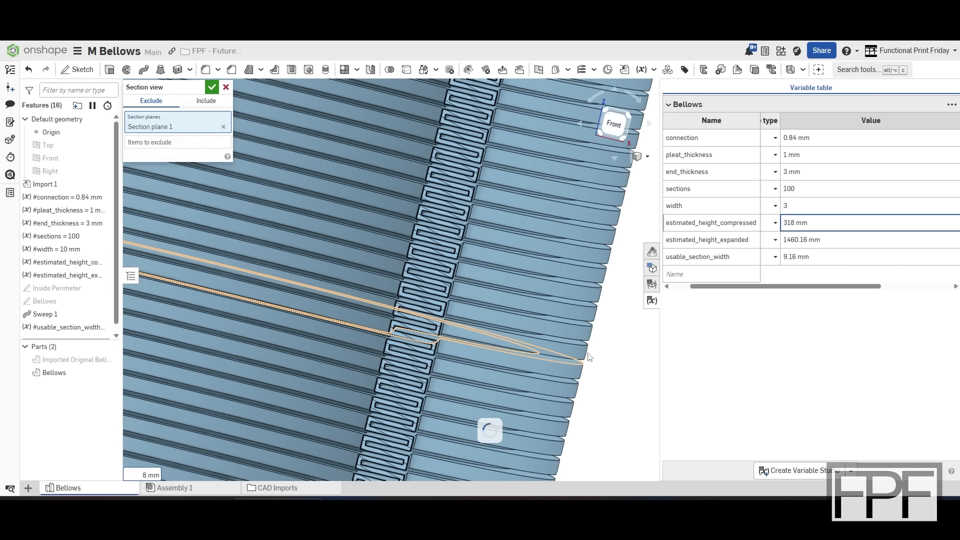
{"action": "scroll", "coordinate": [470, 296], "scroll_direction": "up", "scroll_amount": 1}
{"action": "middle_click_drag", "start_coordinate": [469, 295], "coordinate": [430, 380]}
{"action": "scroll", "coordinate": [472, 292], "scroll_direction": "down", "scroll_amount": 5}
{"action": "right_click_drag", "start_coordinate": [430, 381], "coordinate": [446, 304]}
{"action": "scroll", "coordinate": [446, 302], "scroll_direction": "up", "scroll_amount": 4}
{"action": "middle_click_drag", "start_coordinate": [446, 297], "coordinate": [512, 260]}
{"action": "scroll", "coordinate": [513, 295], "scroll_direction": "up", "scroll_amount": 1}
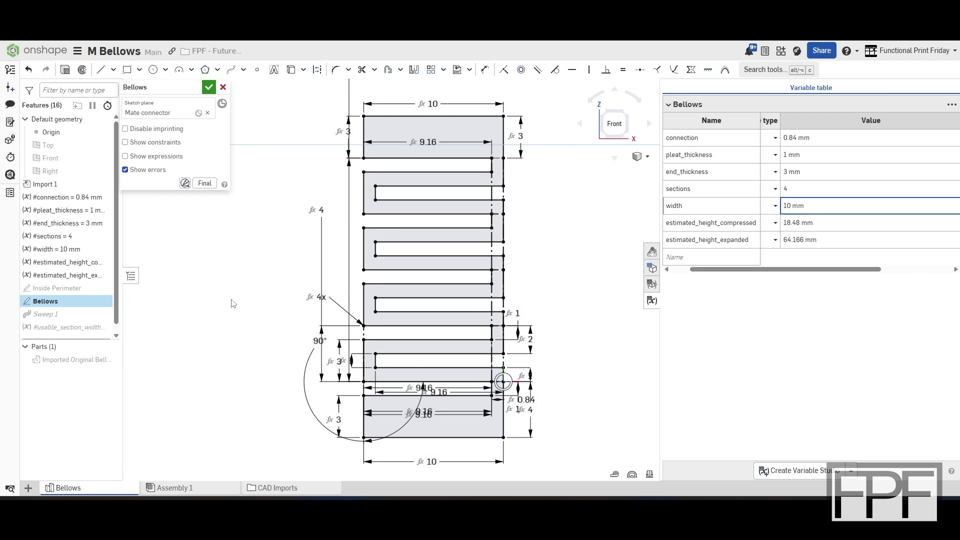
Set the sections variable to 1 while the Bellows profile sketch is open
{"action": "middle_click_drag", "start_coordinate": [231, 303], "coordinate": [193, 305]}
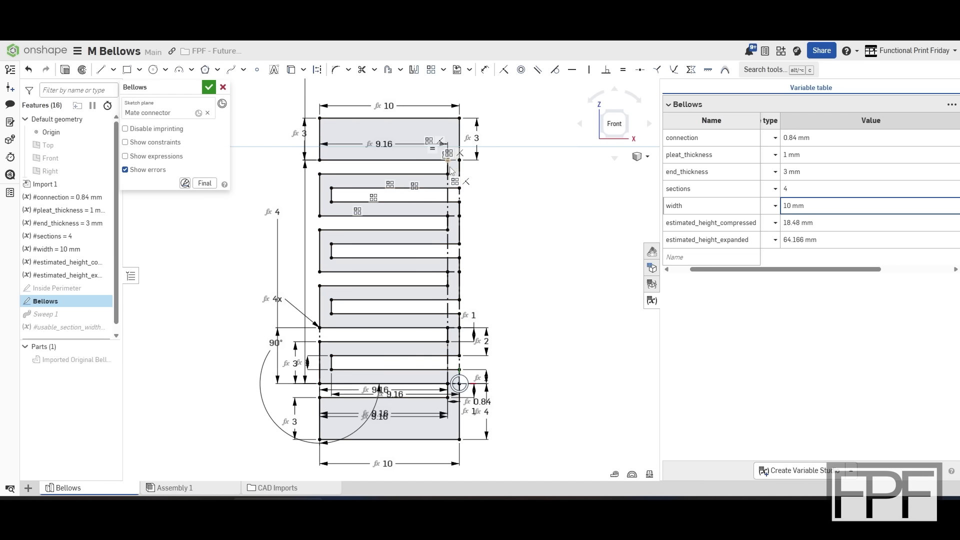
{"action": "left_click", "coordinate": [797, 193]}
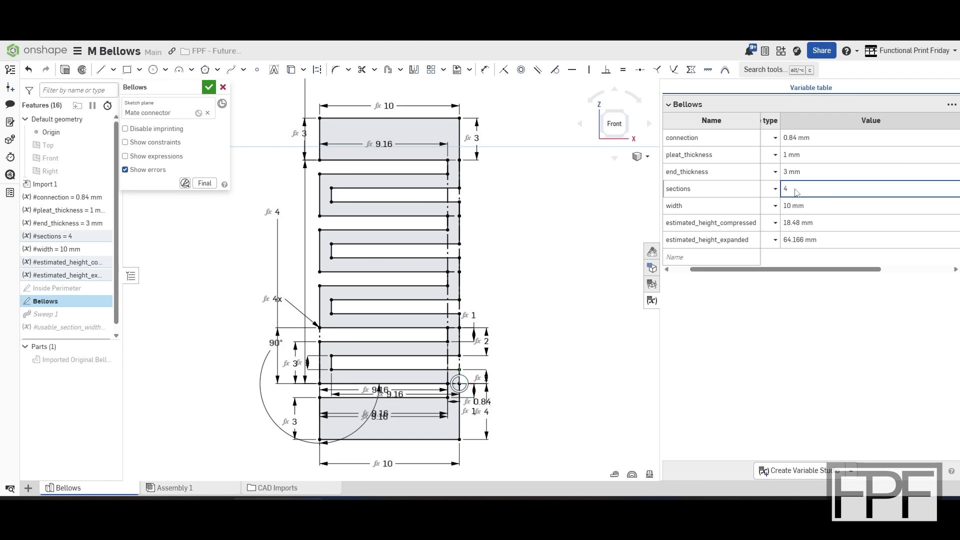
{"action": "key", "text": "BackSpace"}
{"action": "type", "text": "1"}
{"action": "key", "text": "Return"}
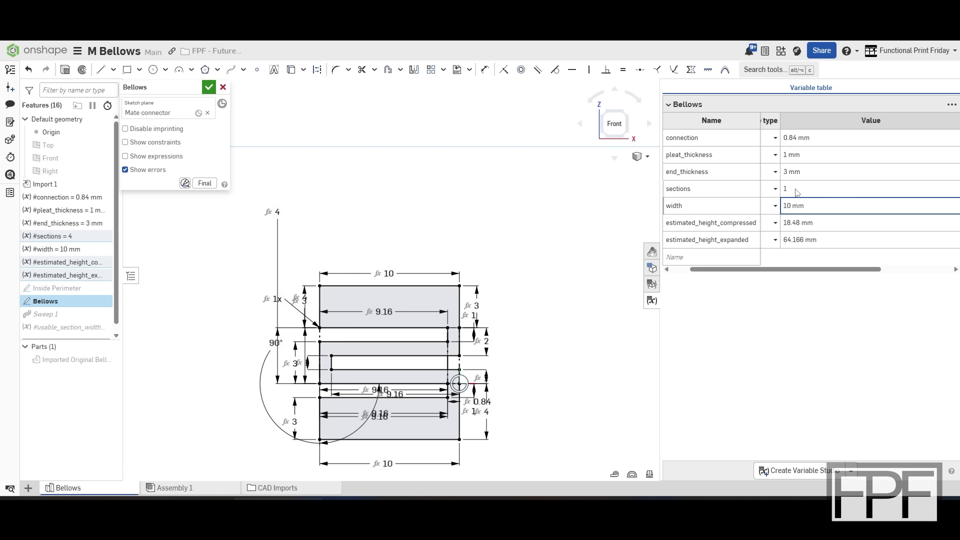
{"action": "middle_click_drag", "start_coordinate": [530, 379], "coordinate": [548, 352]}
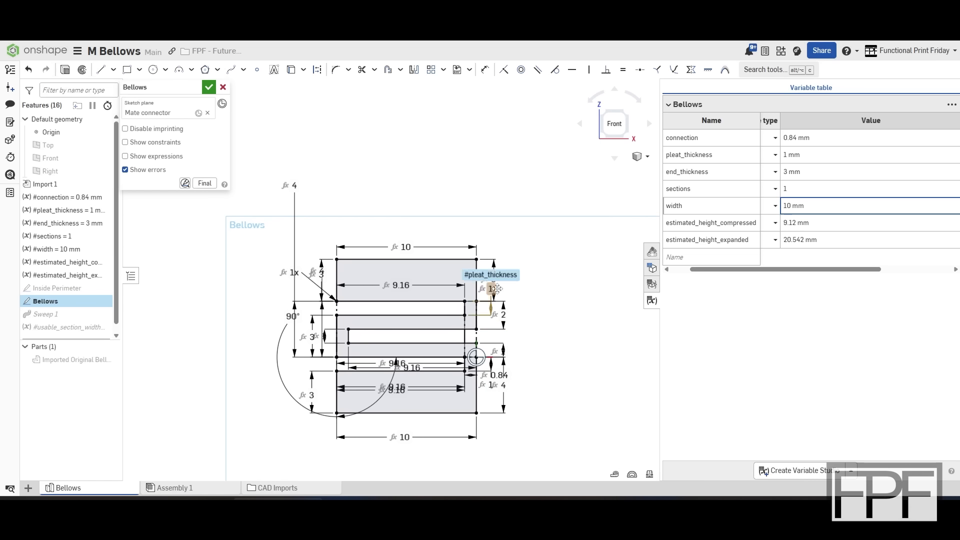